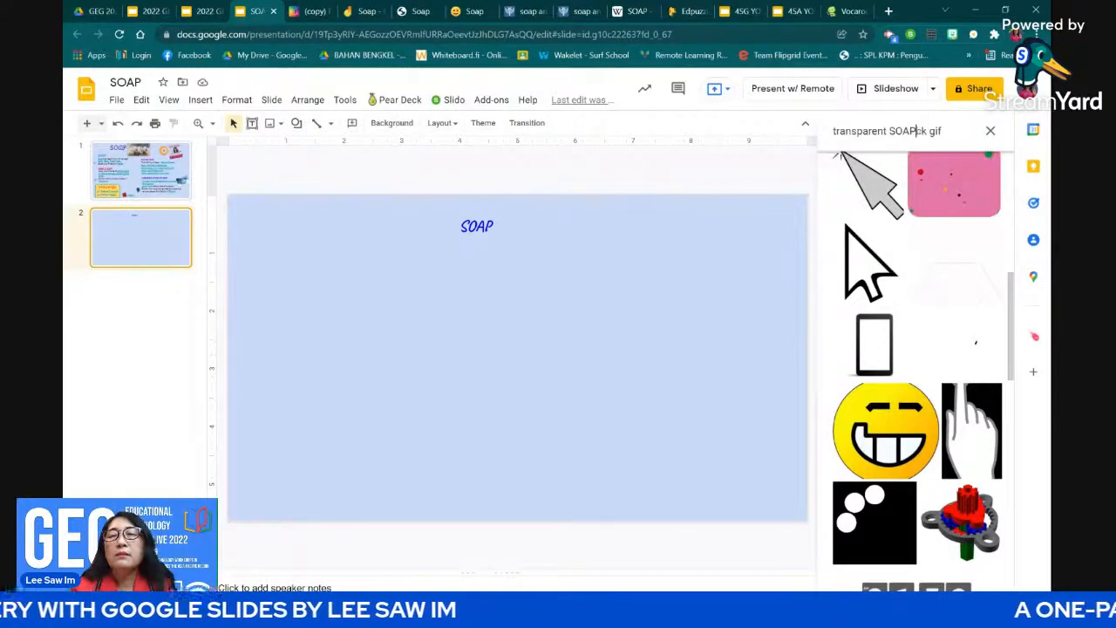
- Search web images for "transparent SOAP", insert the red and orange soap bars picture, and shrink it beside the end of the SOAP title
key(Return)
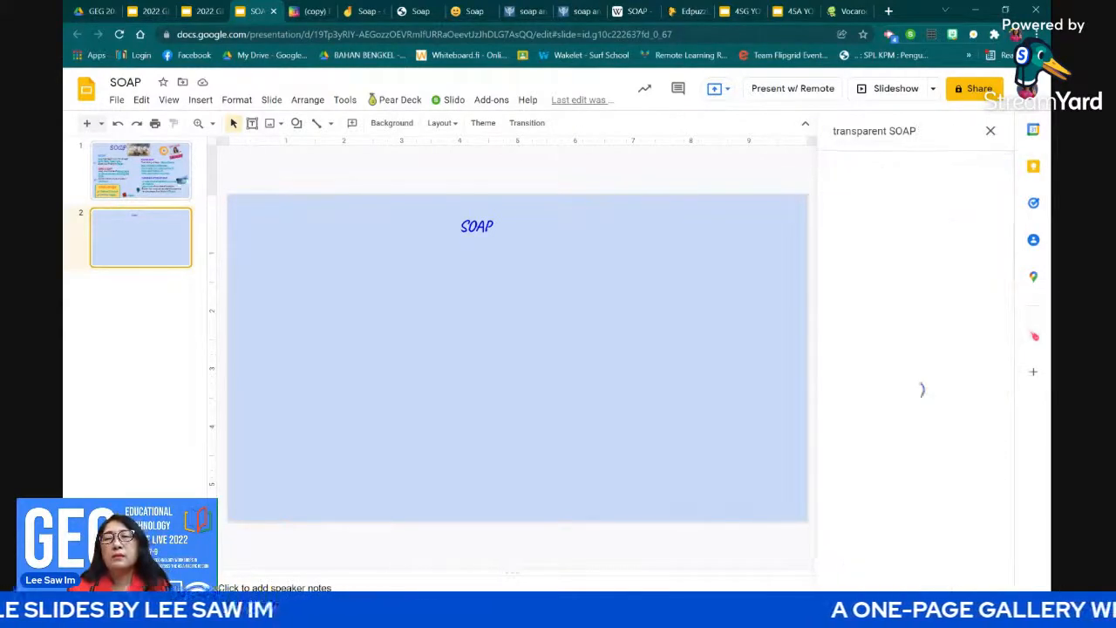
scroll(918, 353, down, 10)
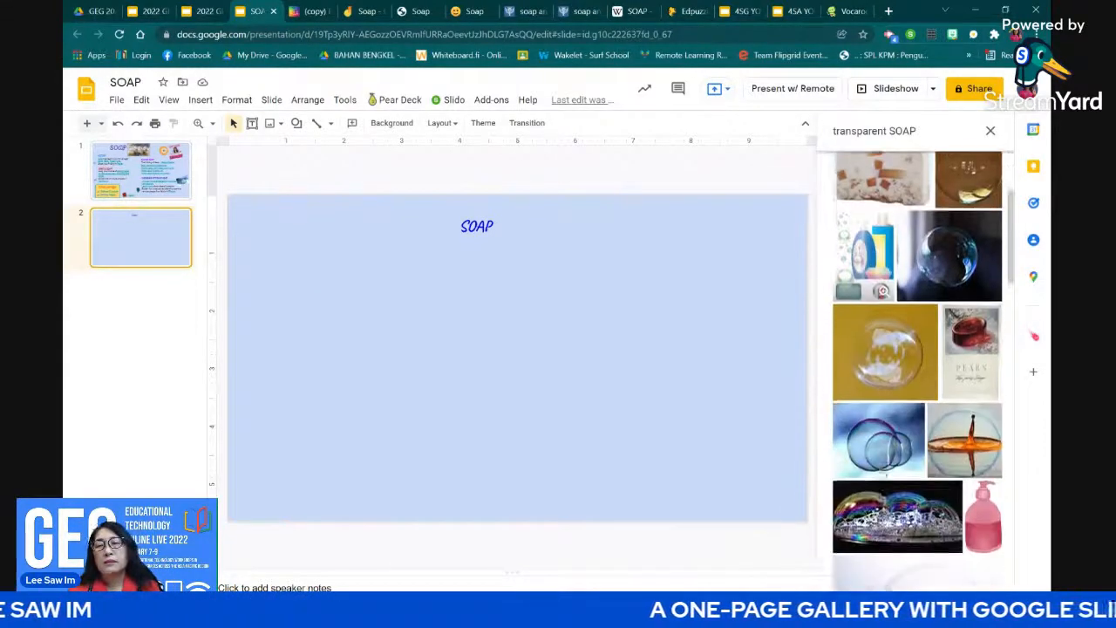
scroll(962, 341, down, 5)
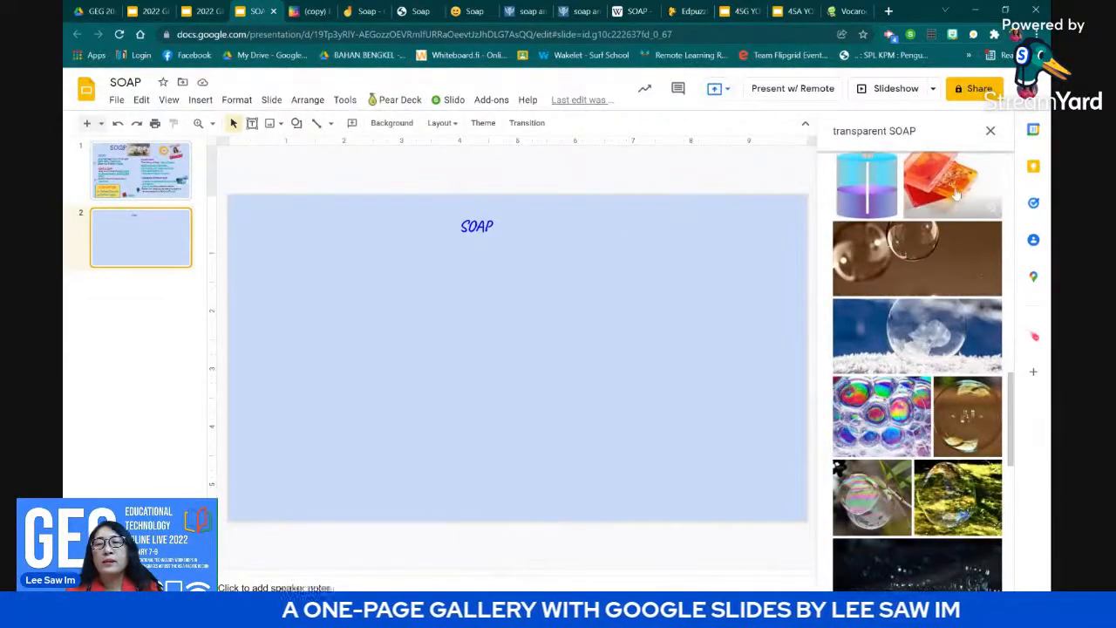
scroll(955, 194, up, 1)
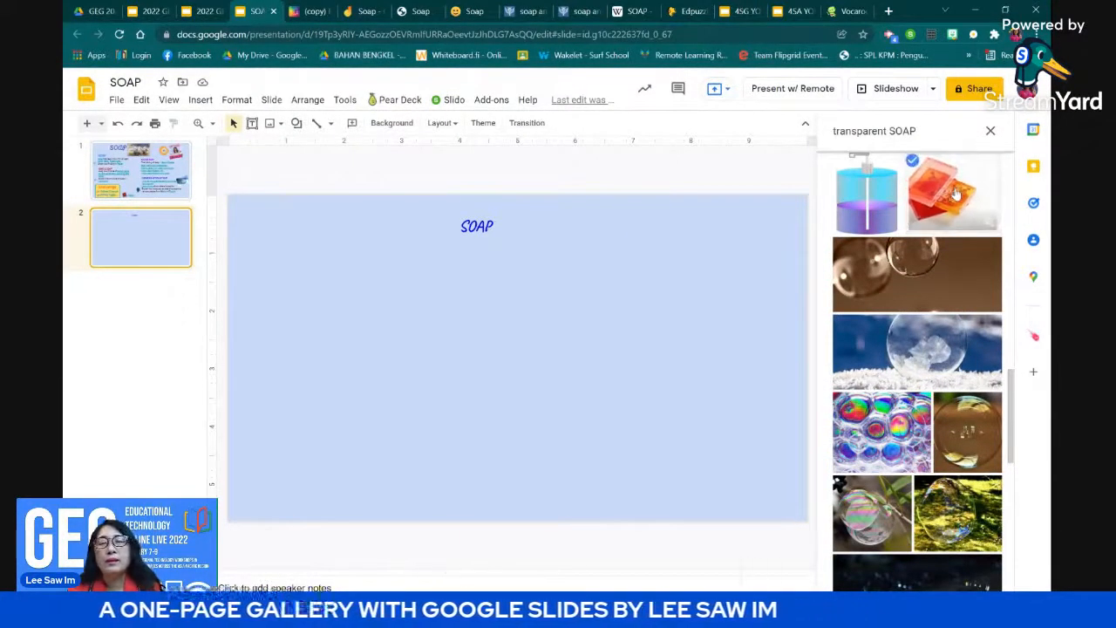
drag(956, 181, 704, 241)
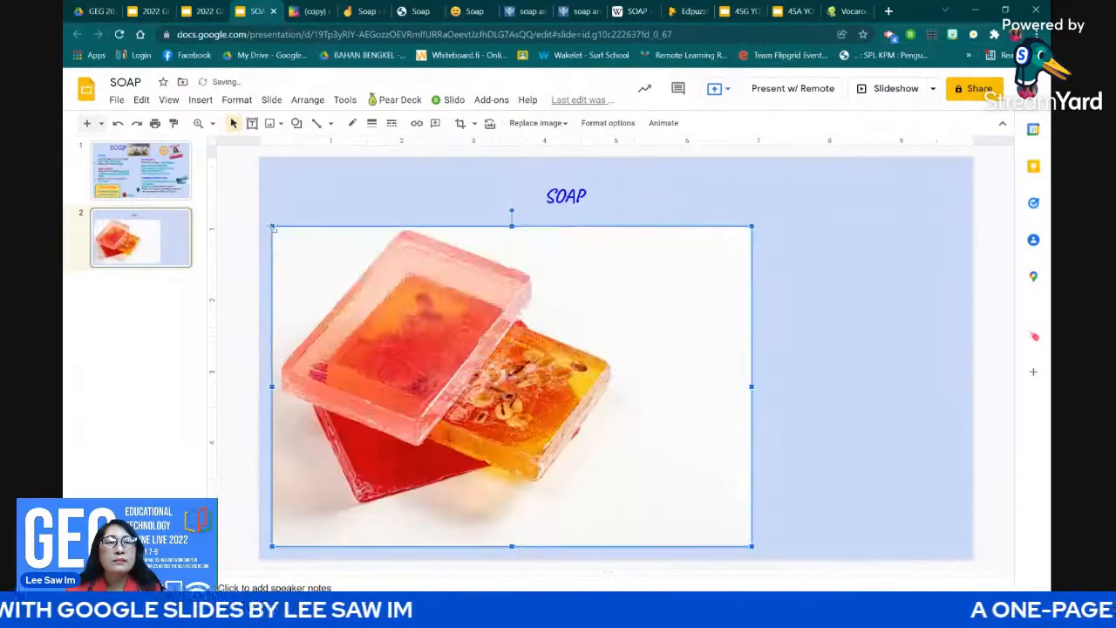
drag(271, 225, 640, 194)
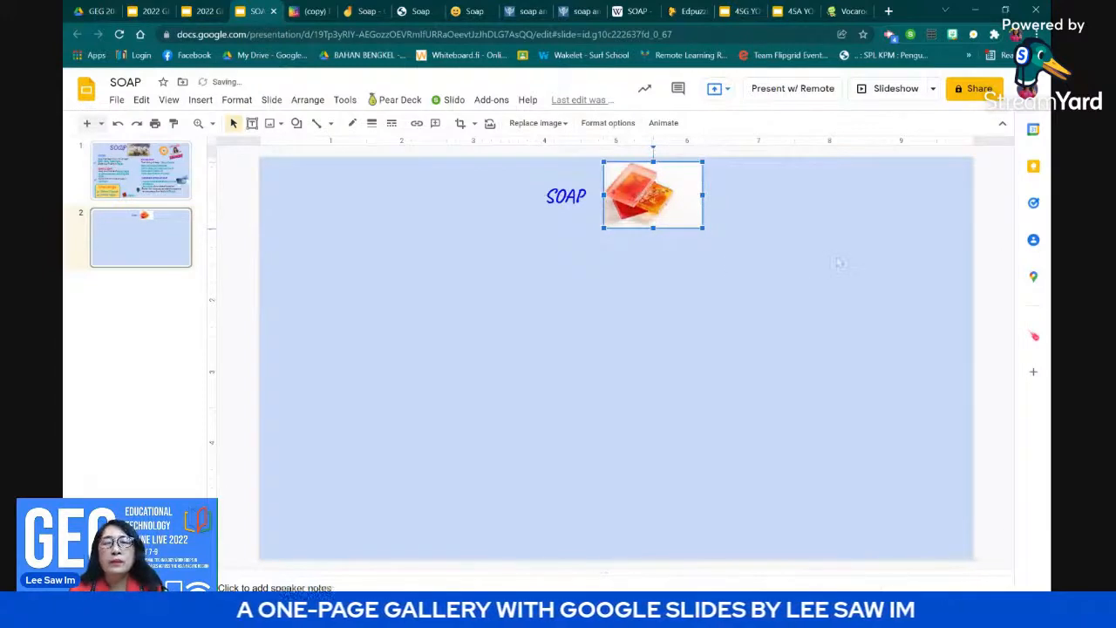
- Insert the soap structure diagram showing the hydrophilic head and hydrophobic tail, and shrink it to fit just before the SOAP title
click(272, 122)
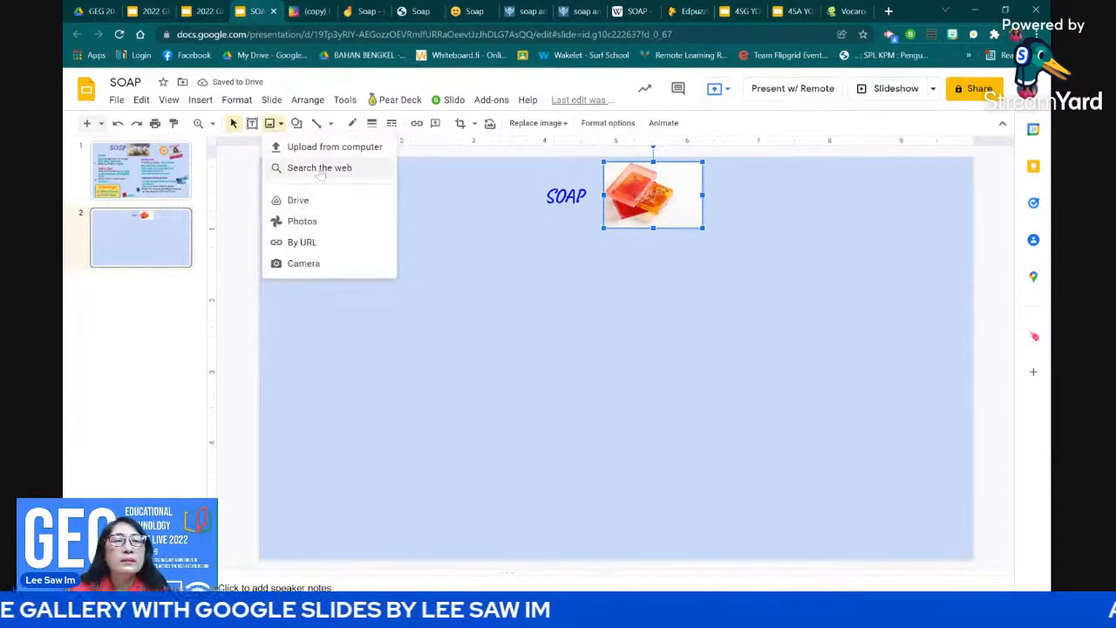
click(332, 148)
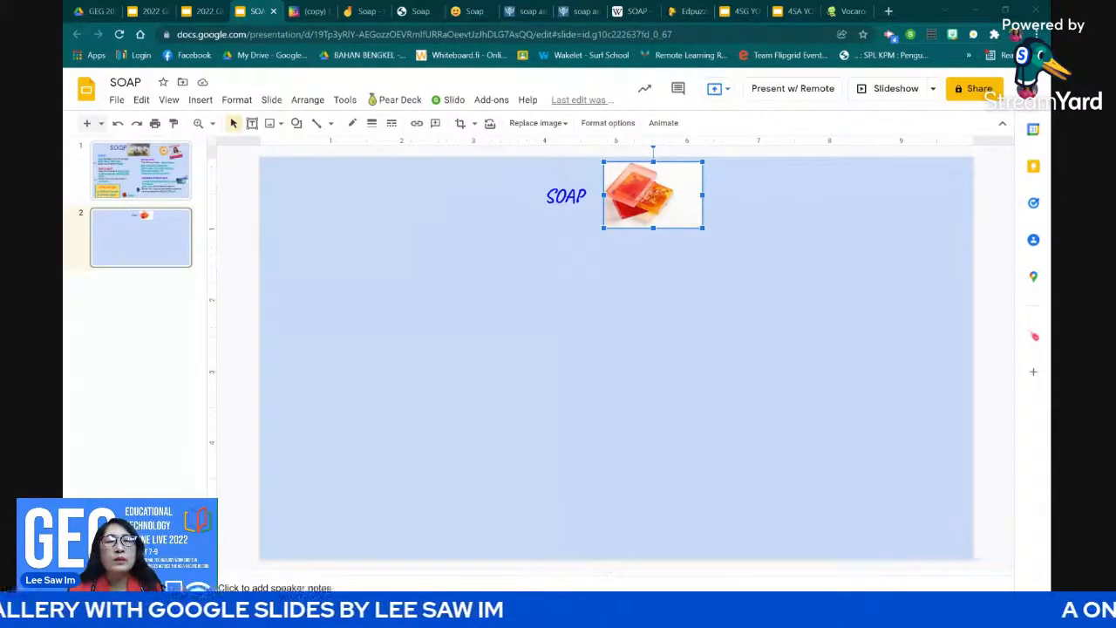
key(ctrl+v)
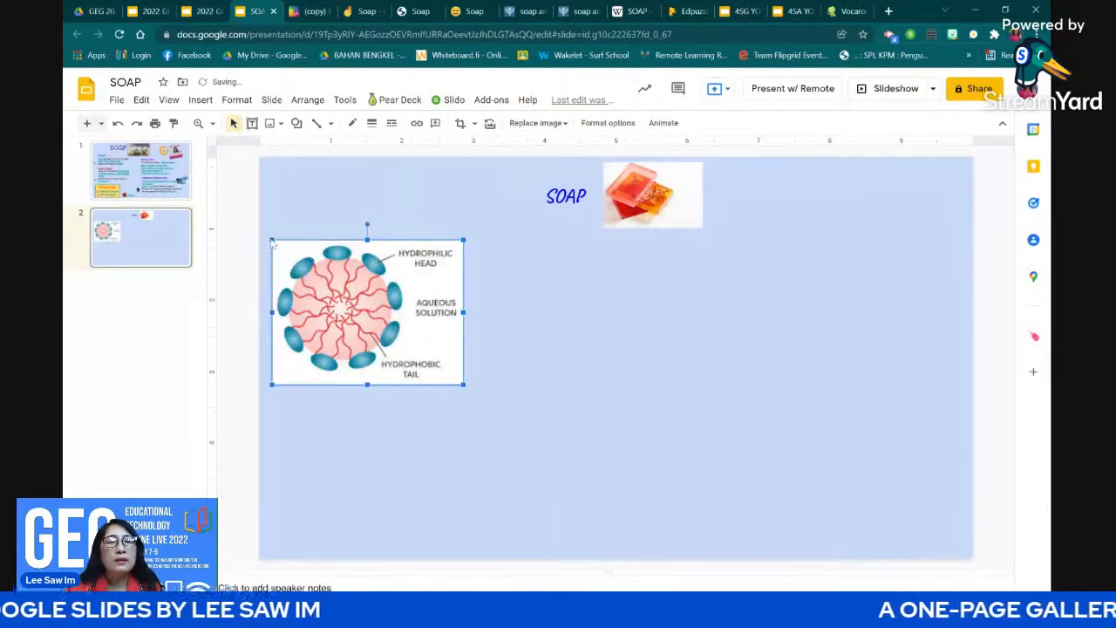
drag(272, 240, 473, 185)
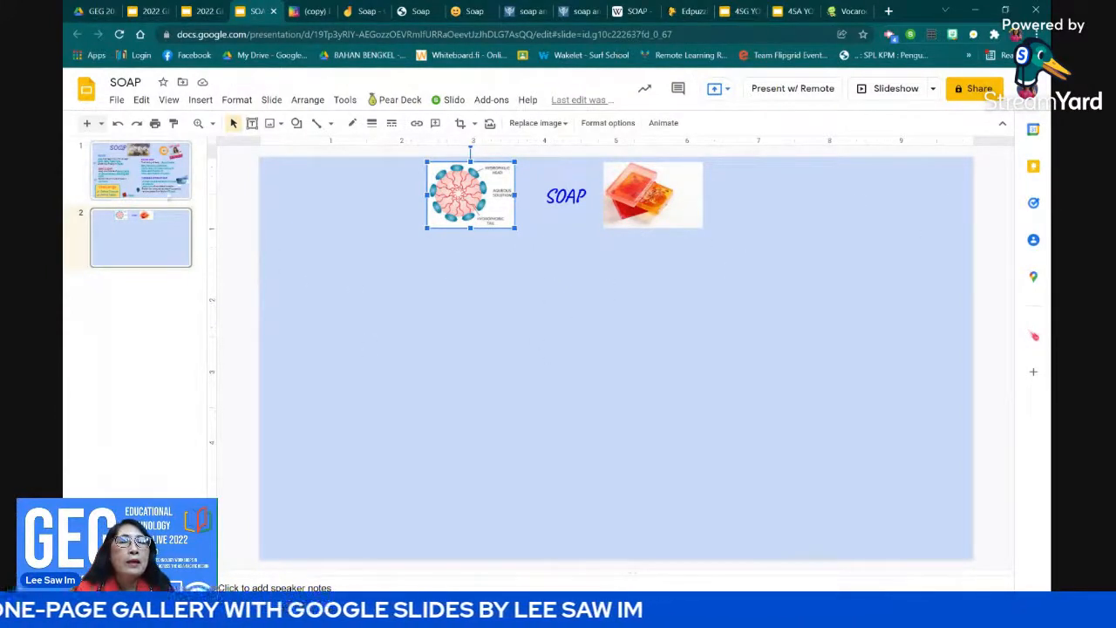
- Examine the audio icon on the first slide and return to the second slide
click(164, 187)
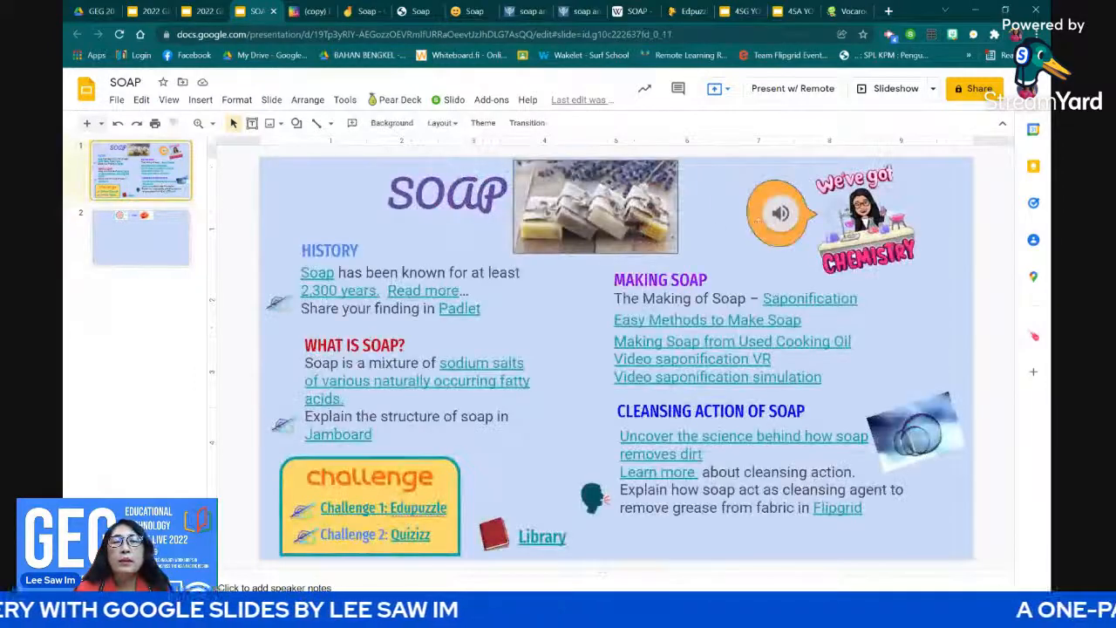
click(767, 217)
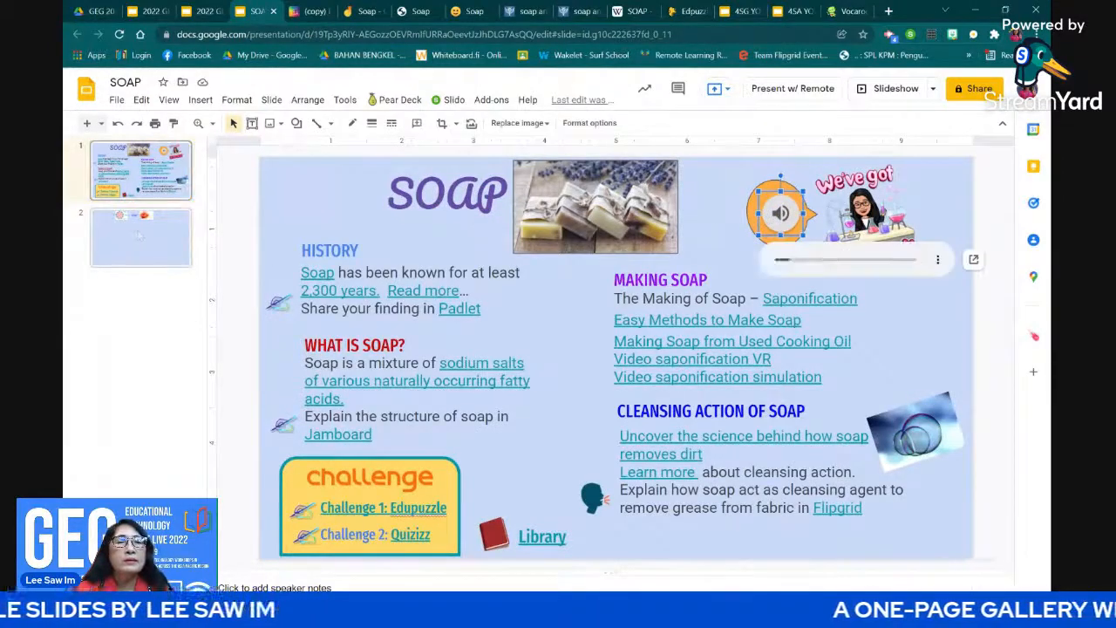
click(138, 234)
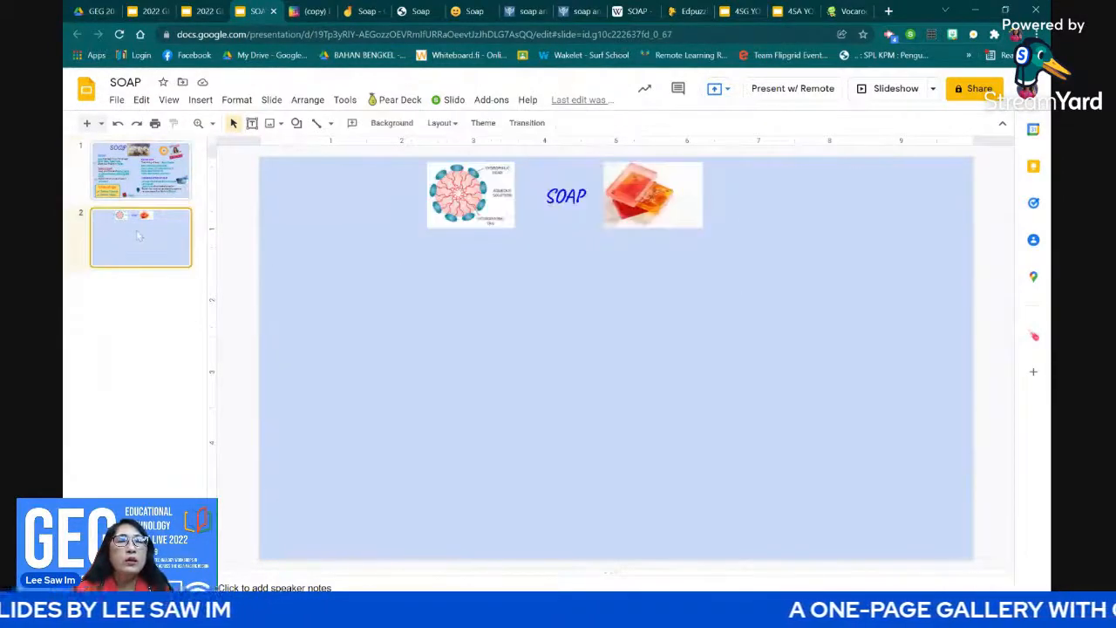
- Switch to the Vocaroo recording page, reload it, and play a short part of the voice recording
click(844, 11)
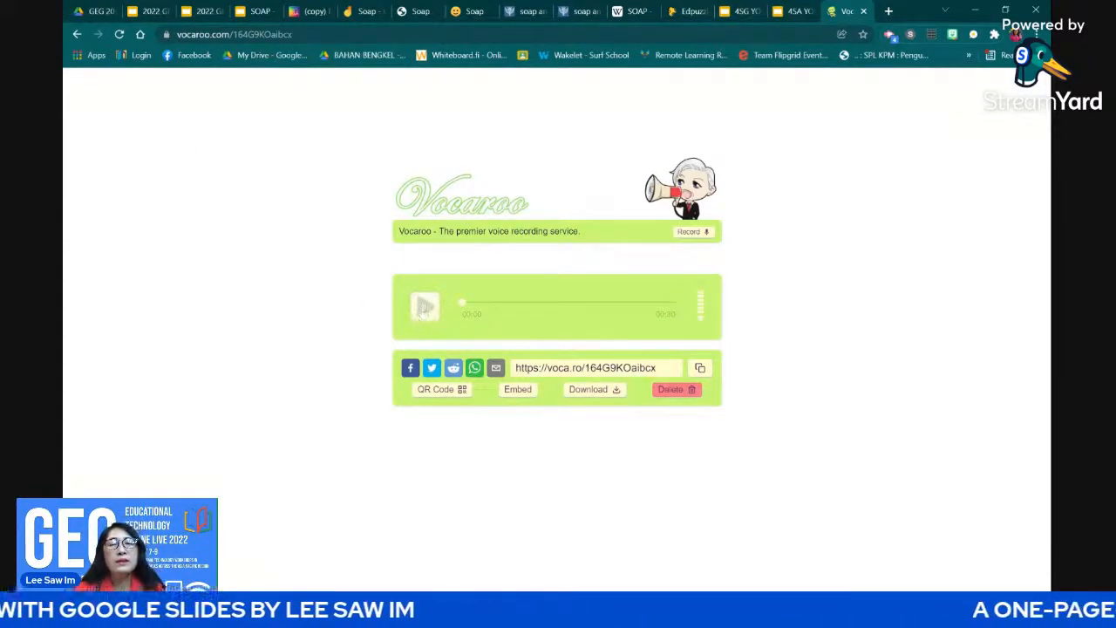
click(426, 310)
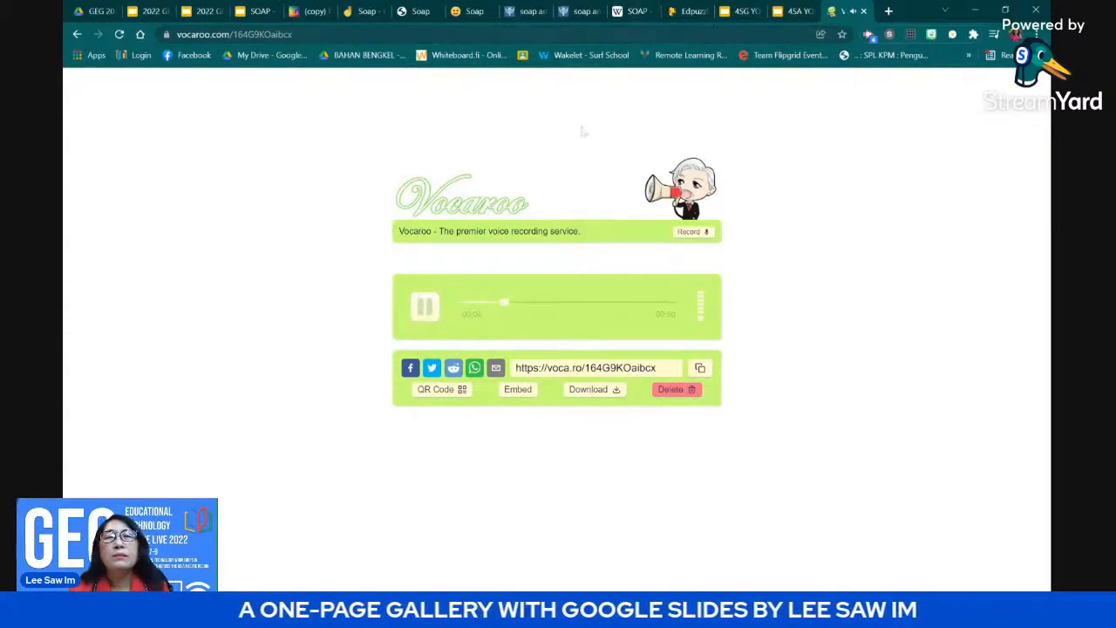
click(119, 35)
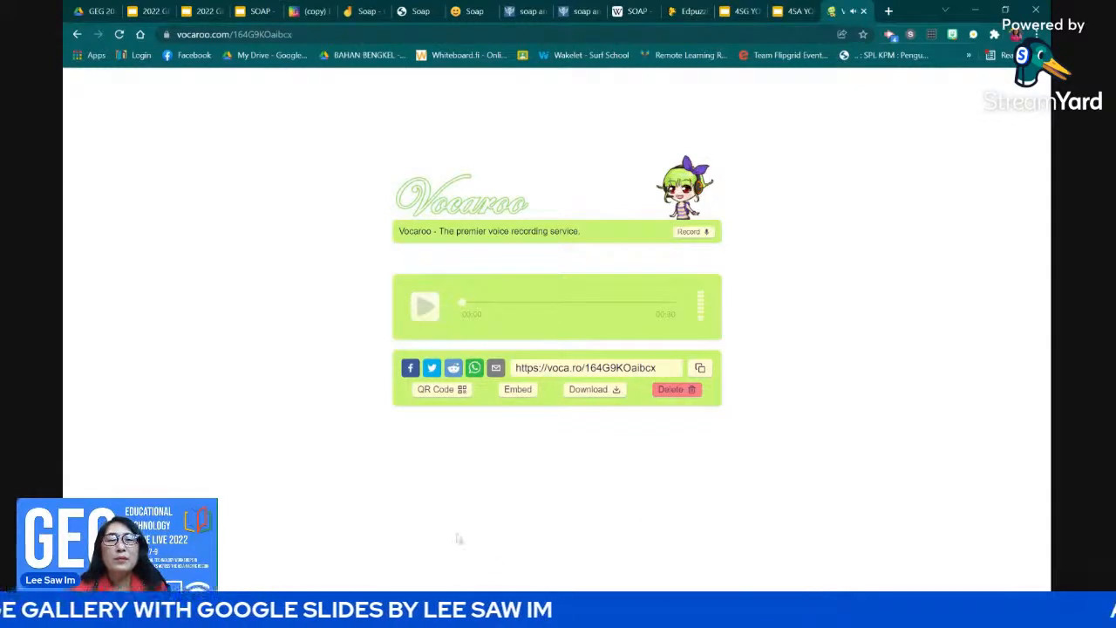
click(423, 307)
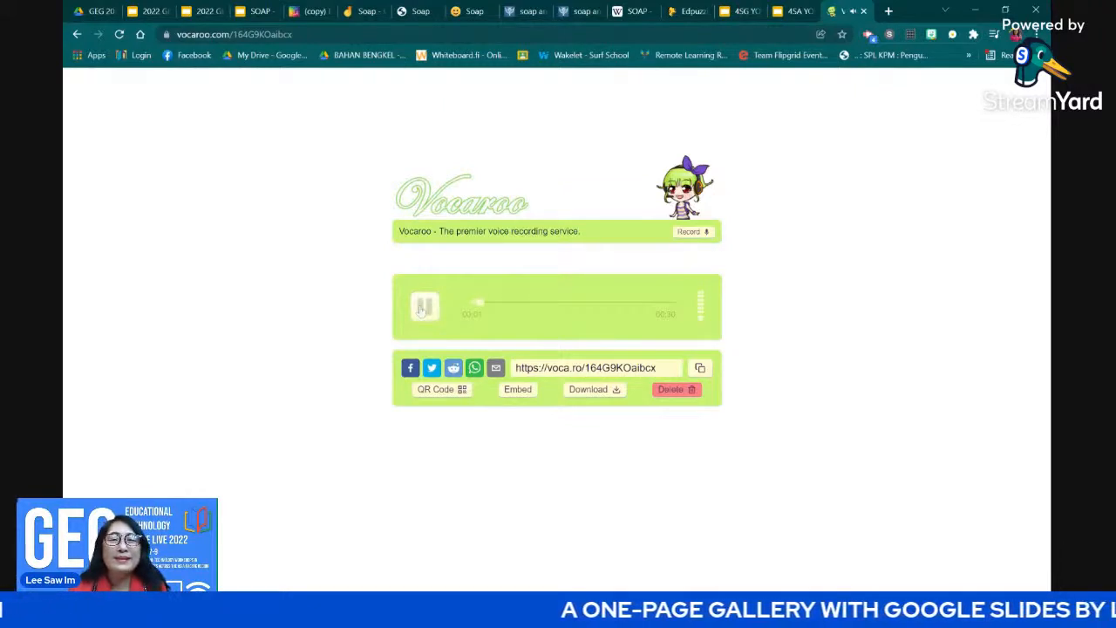
click(422, 307)
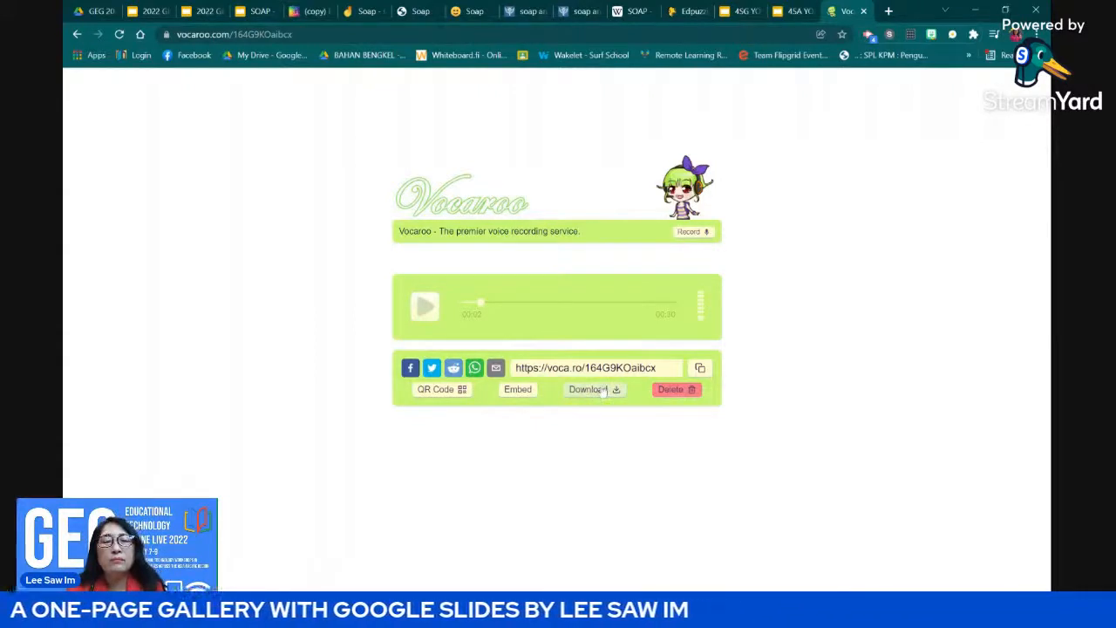
scroll(246, 214, down, 2)
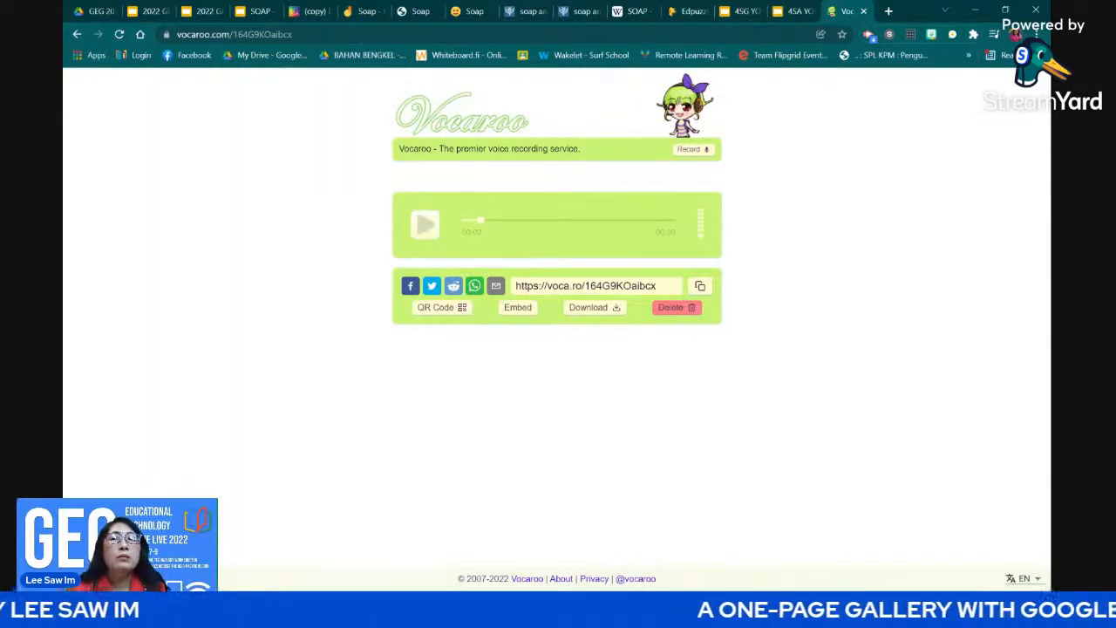
- Switch to Google Drive and upload Vocaroo 164G9KOaibcx.mp3 into the GEG 2022 folder
click(98, 12)
drag(131, 600, 270, 469)
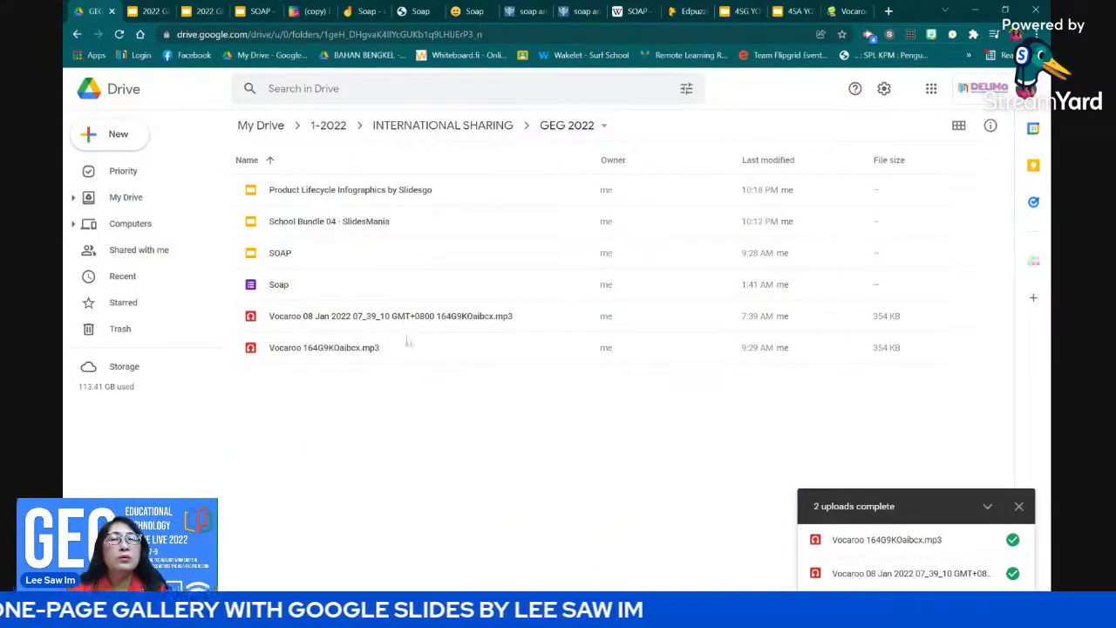
- Return to the SOAP presentation, insert the Vocaroo 164G9KOaibcx.mp3 audio on slide 2, and place its icon beyond the soap bars picture
click(259, 11)
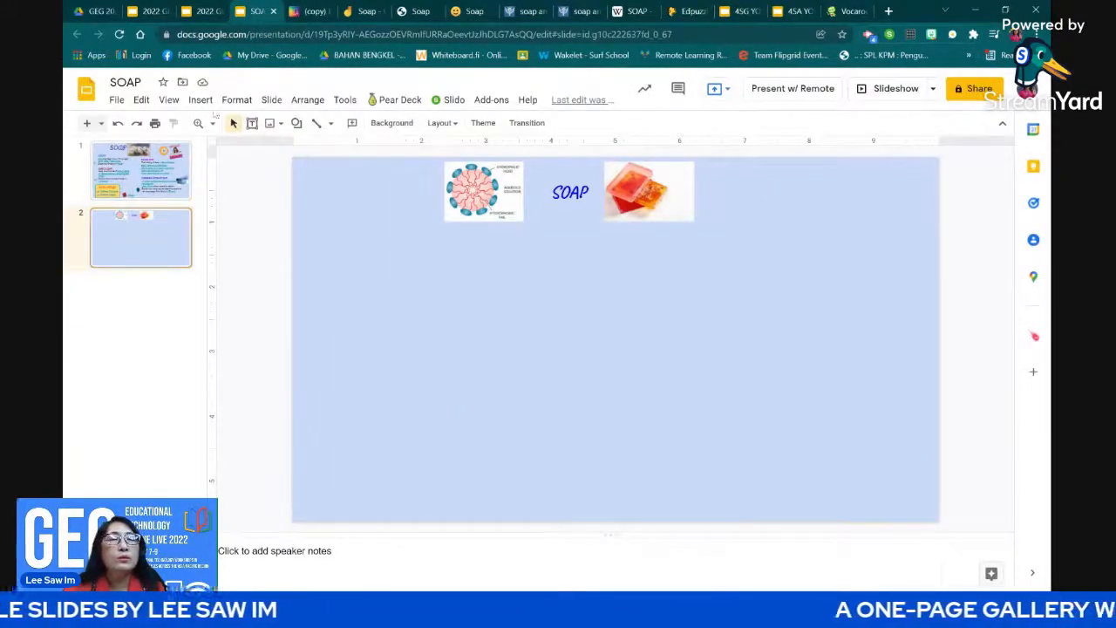
click(203, 102)
click(515, 322)
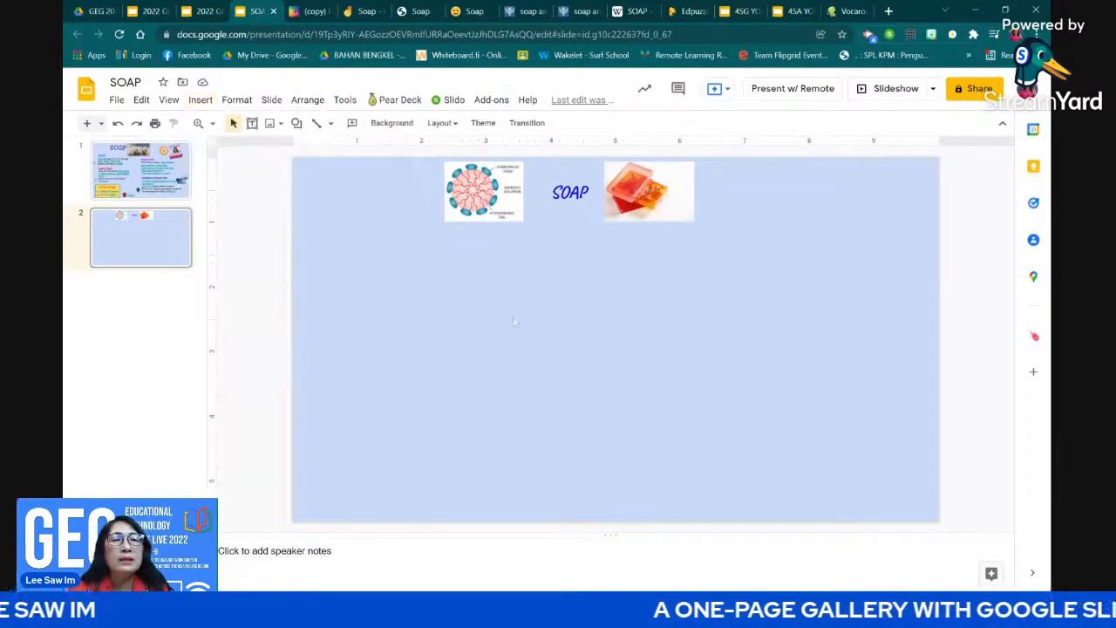
click(200, 99)
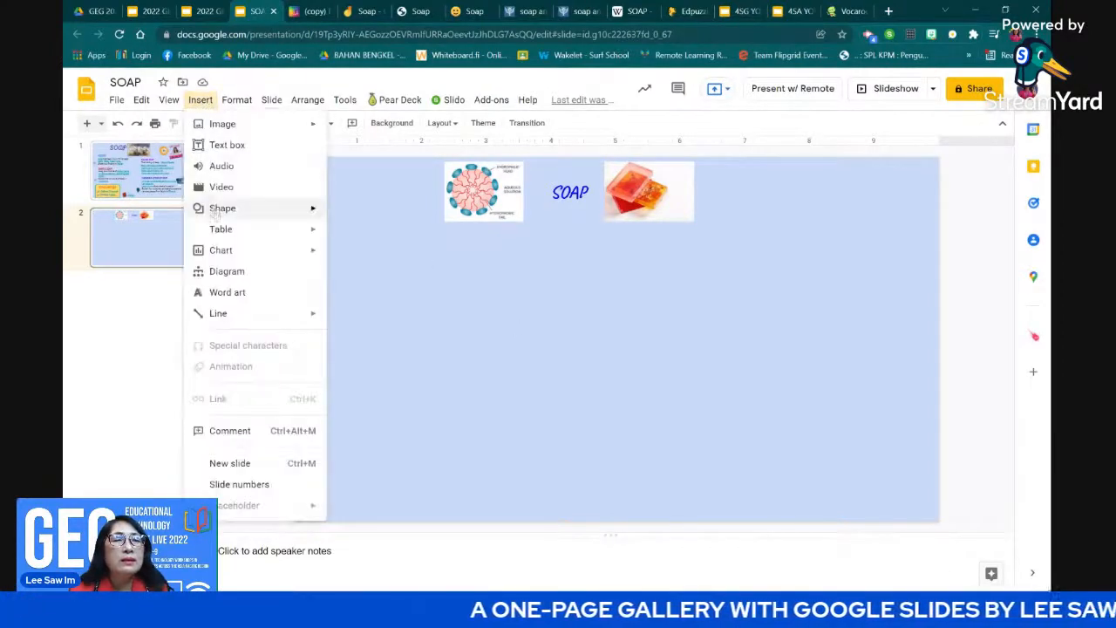
click(235, 167)
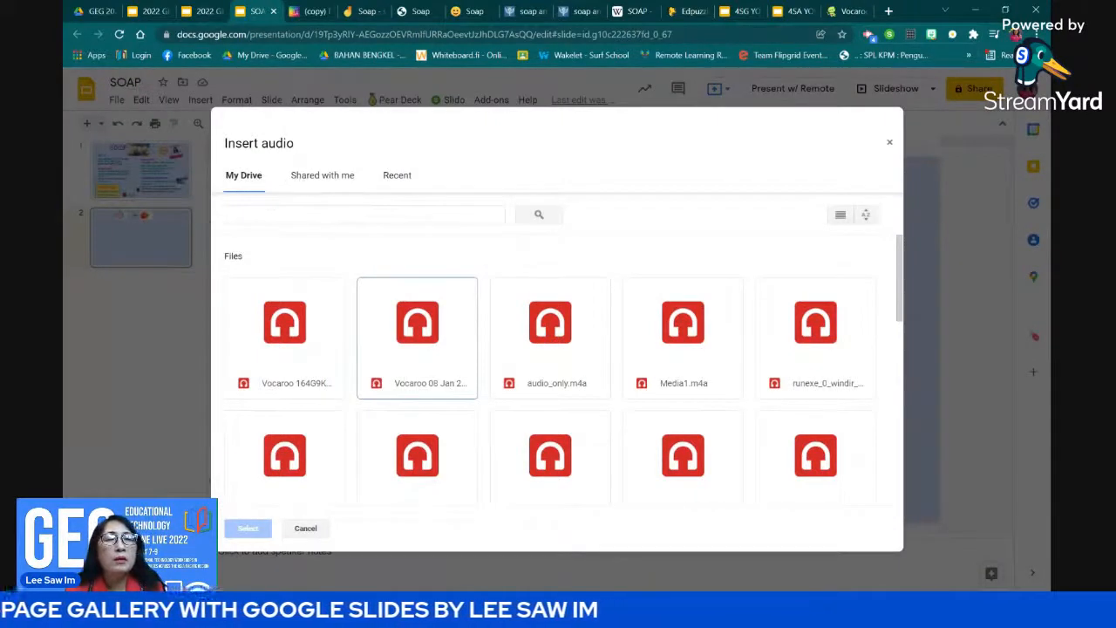
click(285, 325)
double_click(285, 325)
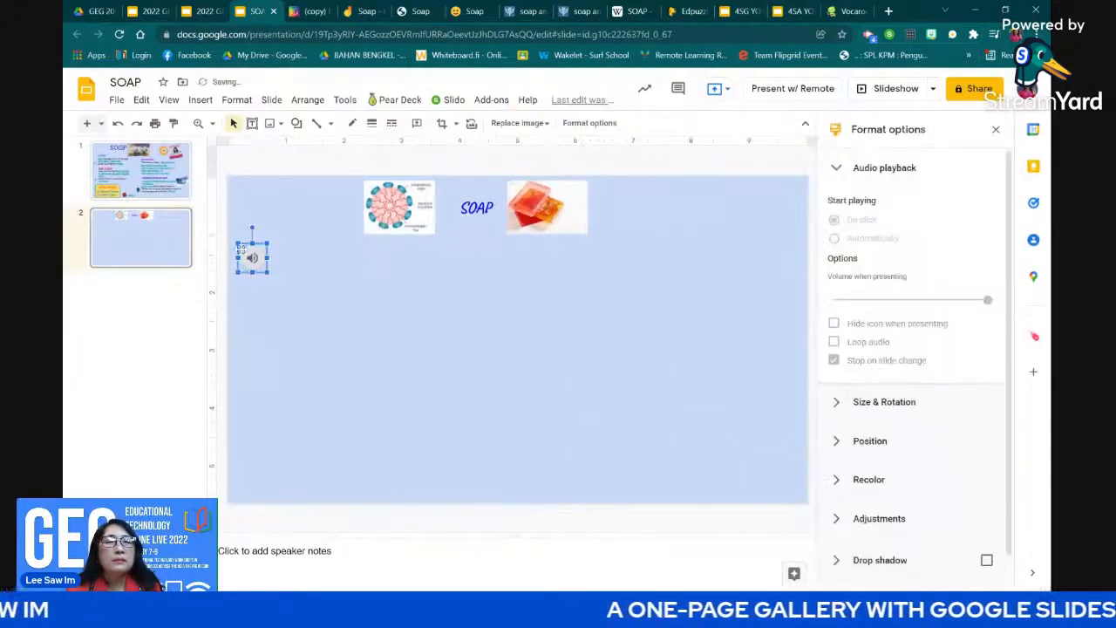
drag(248, 253, 670, 199)
click(728, 268)
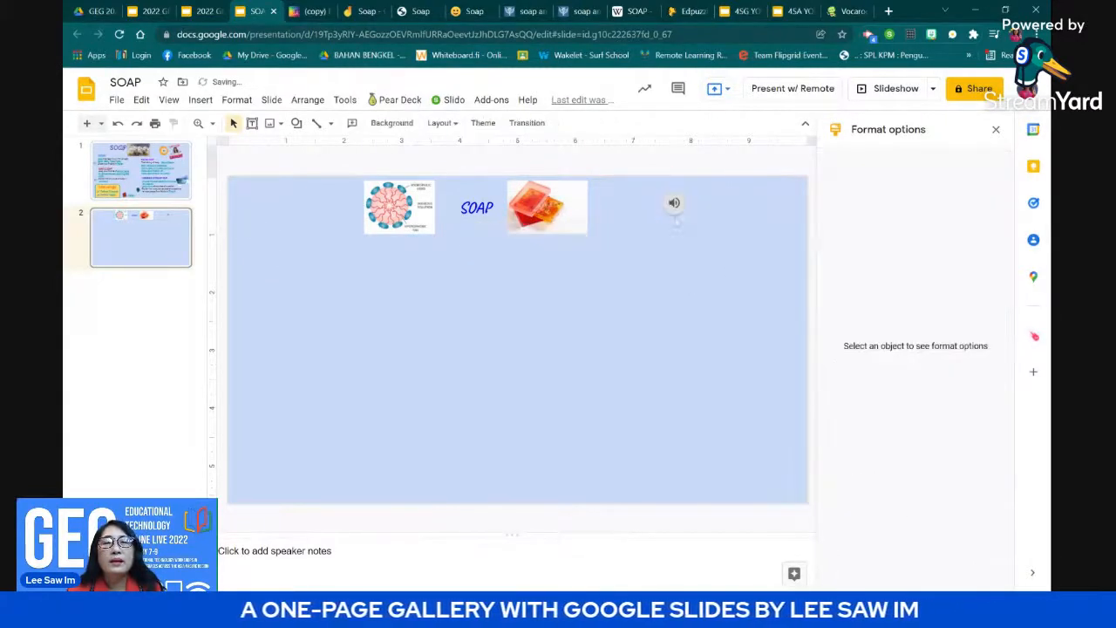
- Play a preview of the inserted audio on the second slide
mouse_move(676, 206)
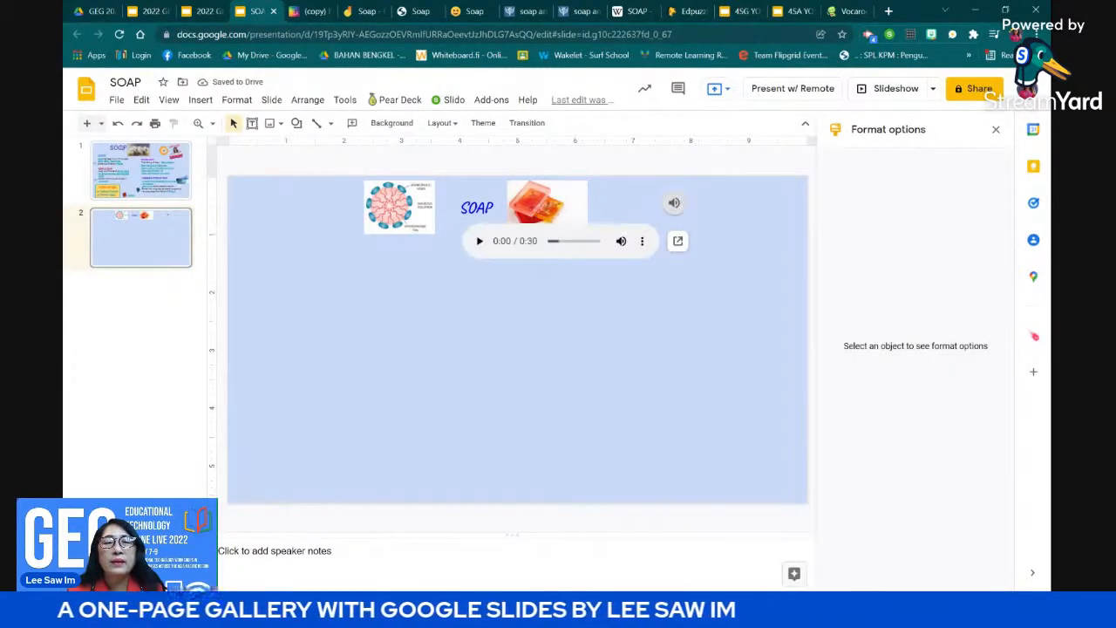
click(478, 242)
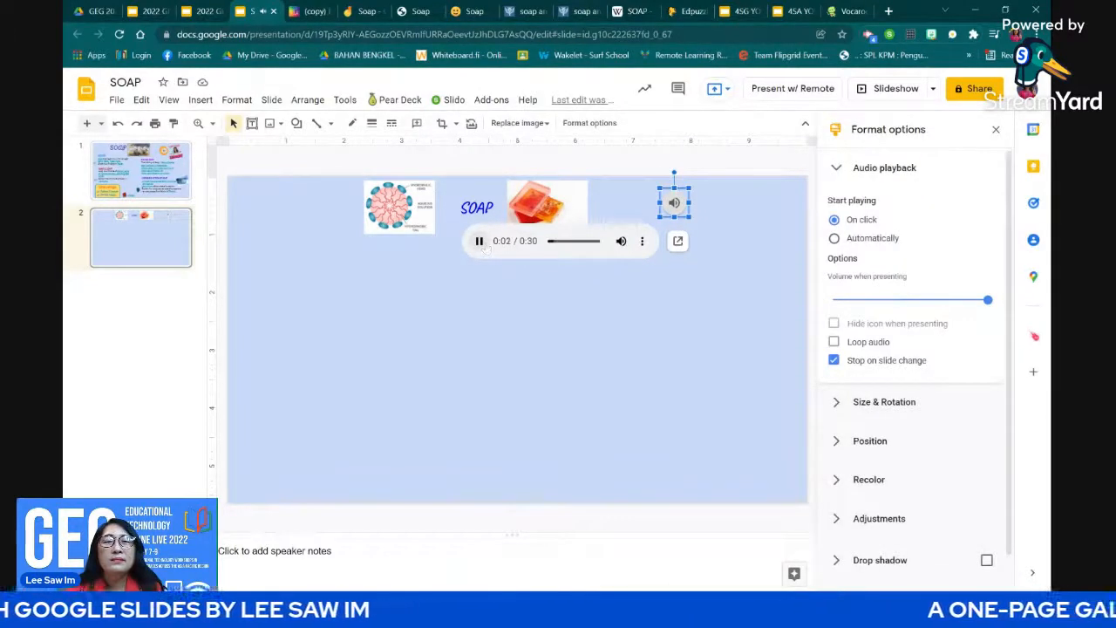
click(650, 347)
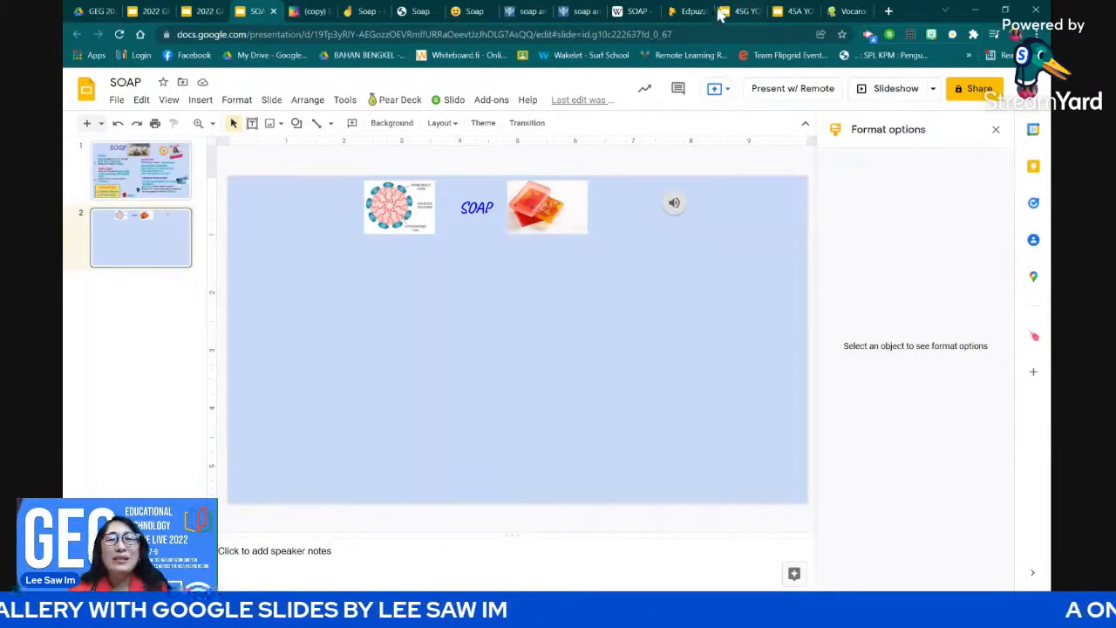
- Enlarge the audio icon slightly from its lower corner and deselect it
click(674, 209)
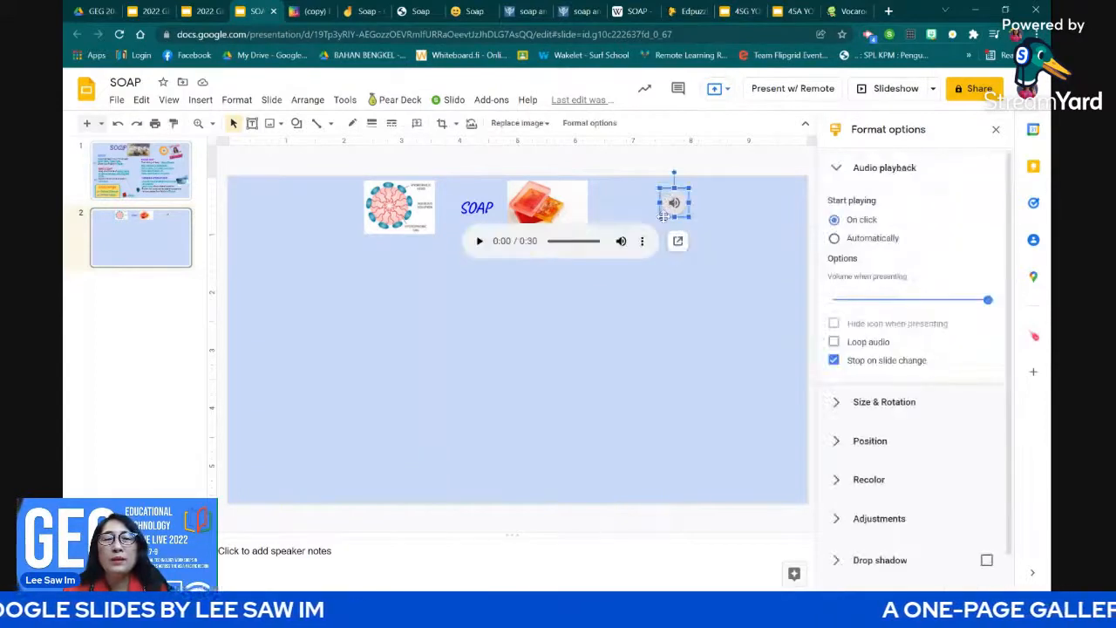
drag(659, 218, 650, 228)
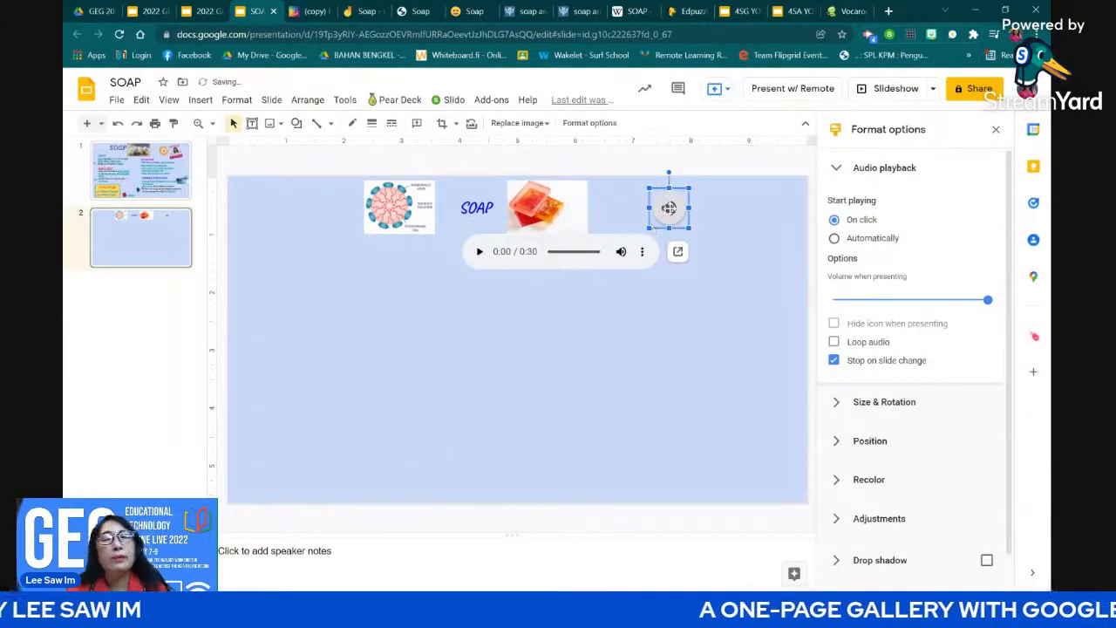
click(706, 312)
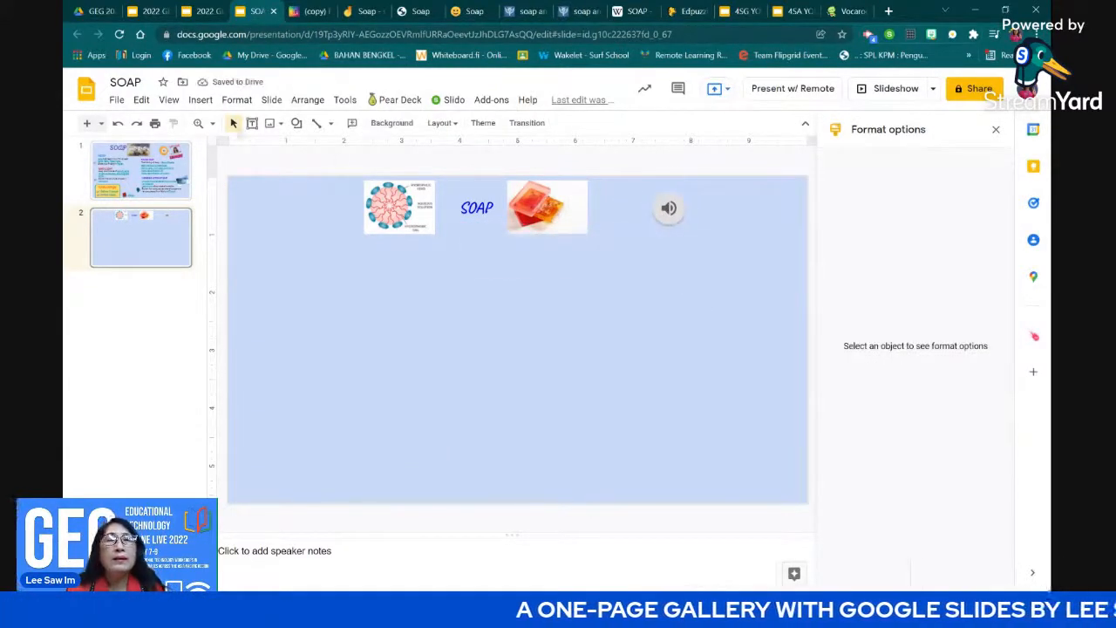
- Draw a small round diagonal corner rectangle over the audio icon, just large enough to cover it
click(297, 125)
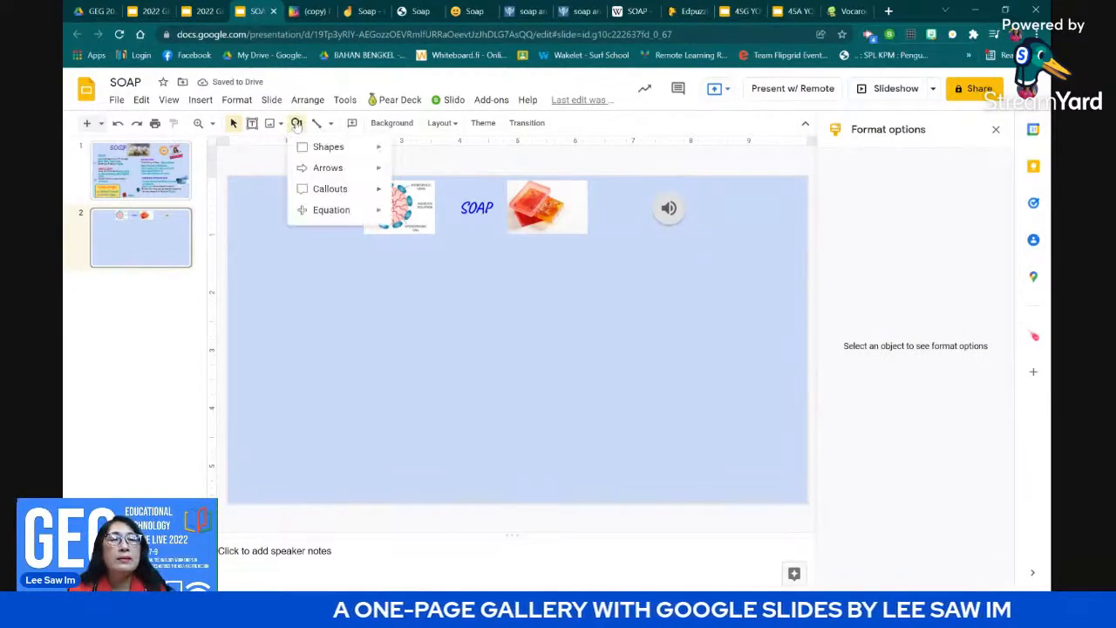
mouse_move(356, 148)
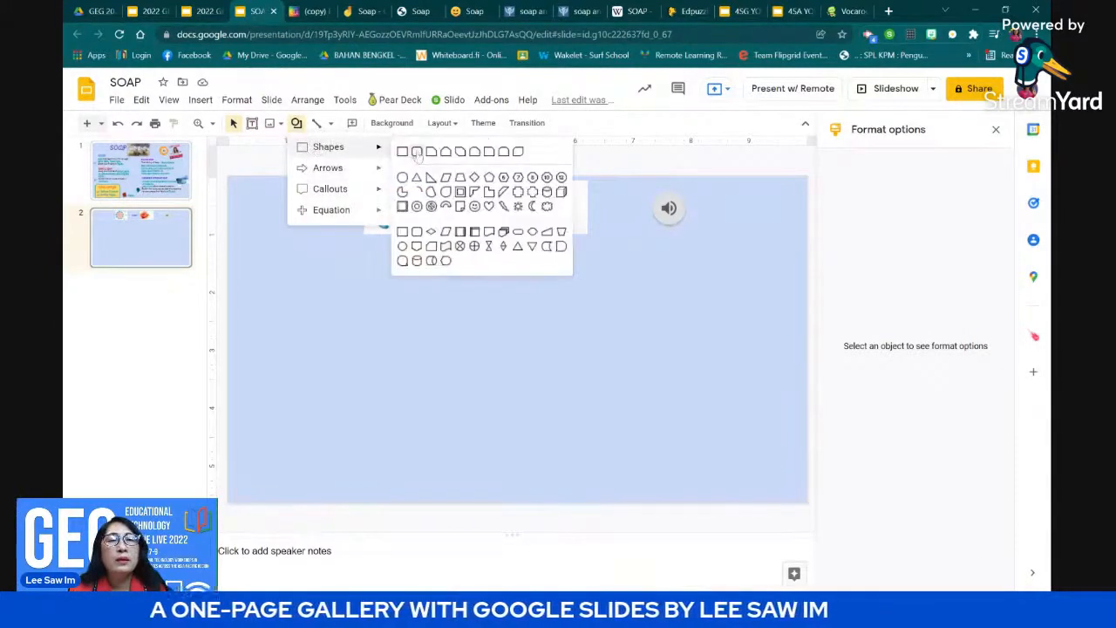
click(517, 154)
drag(644, 182, 690, 235)
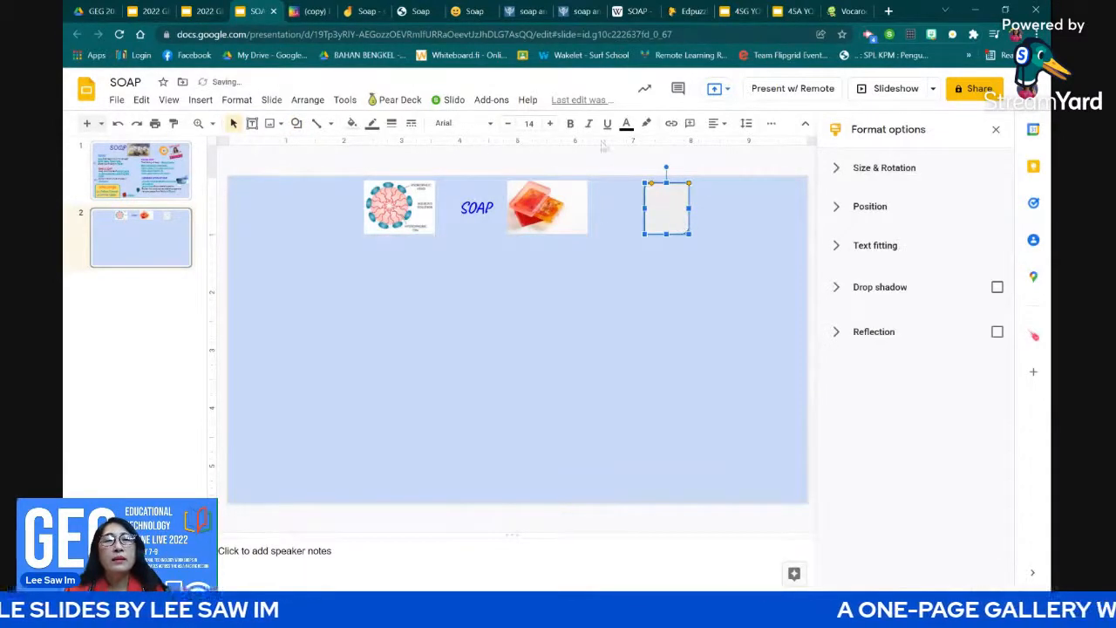
- Fill the round diagonal corner rectangle covering the audio icon with orange and send it to the back behind the icon
click(351, 124)
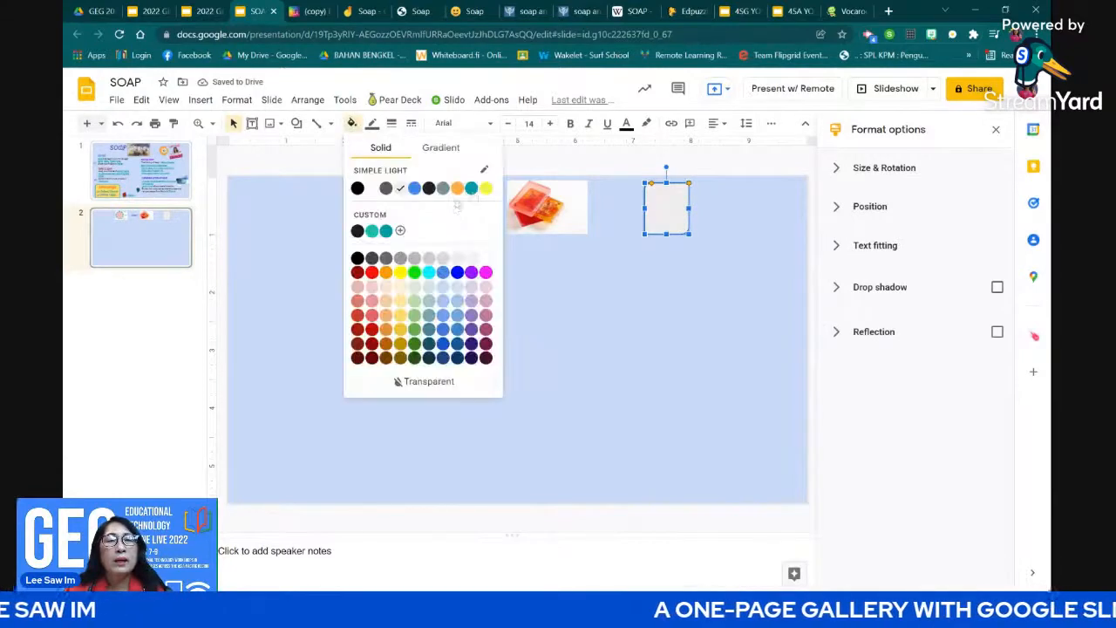
click(457, 189)
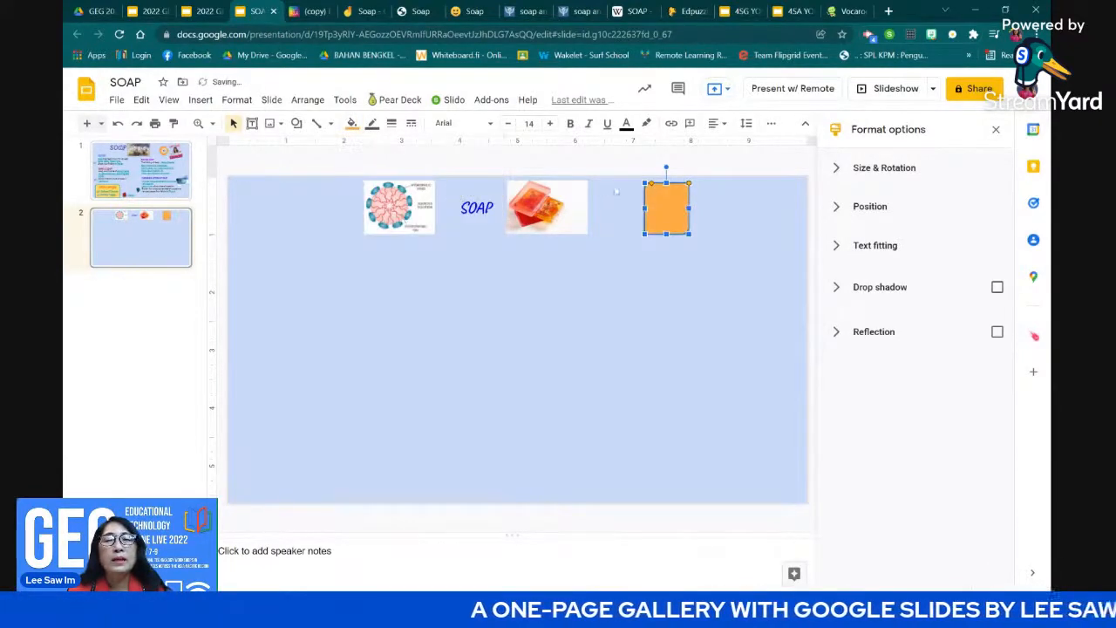
right_click(667, 204)
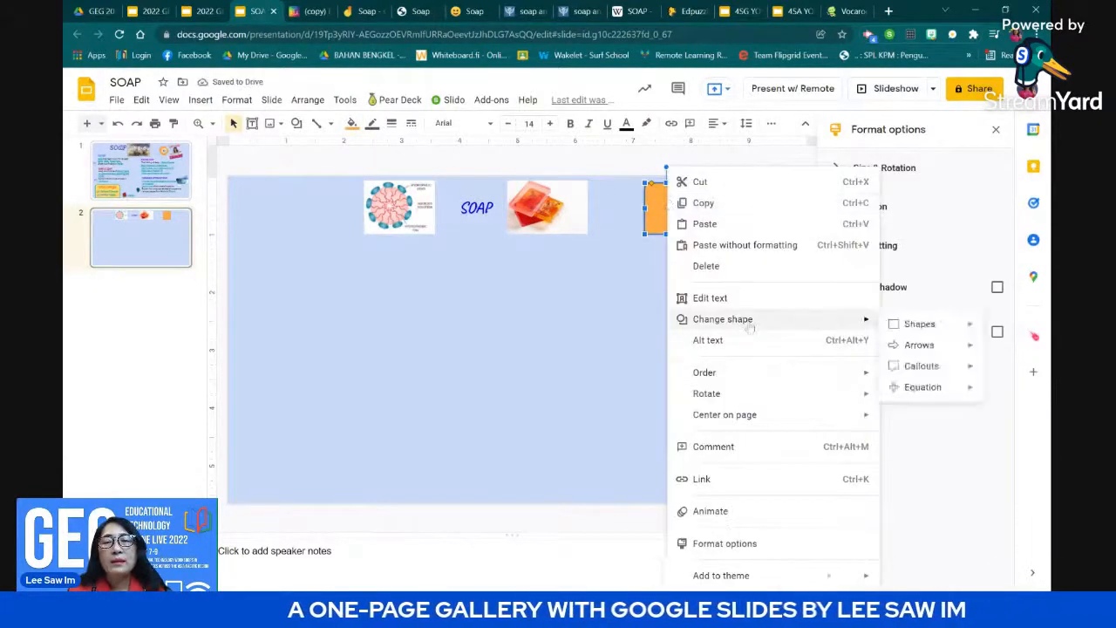
mouse_move(739, 379)
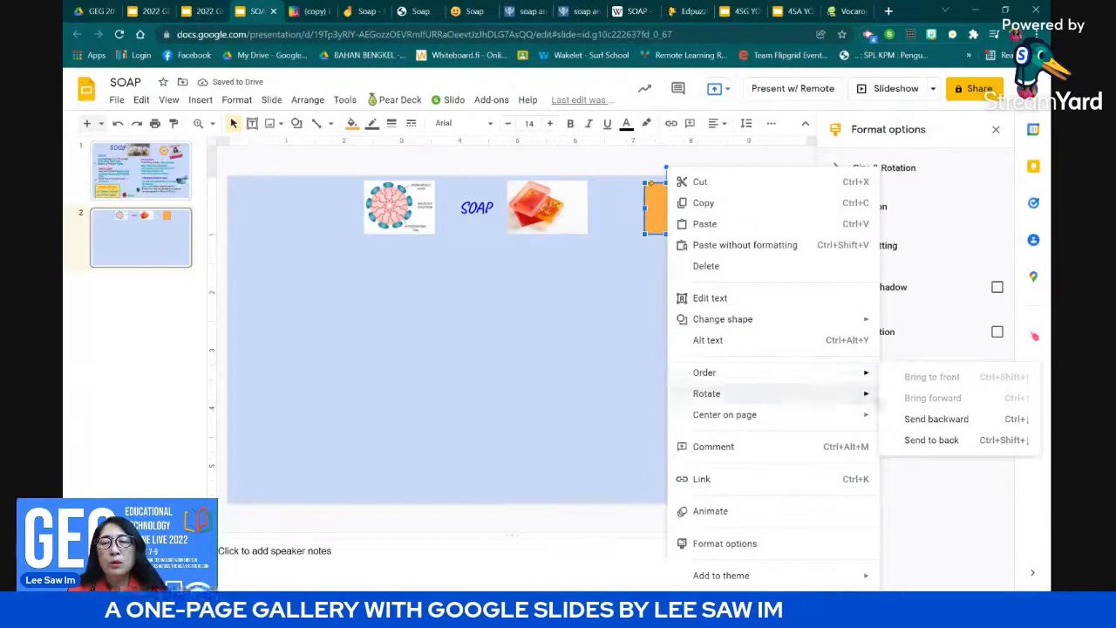
click(931, 441)
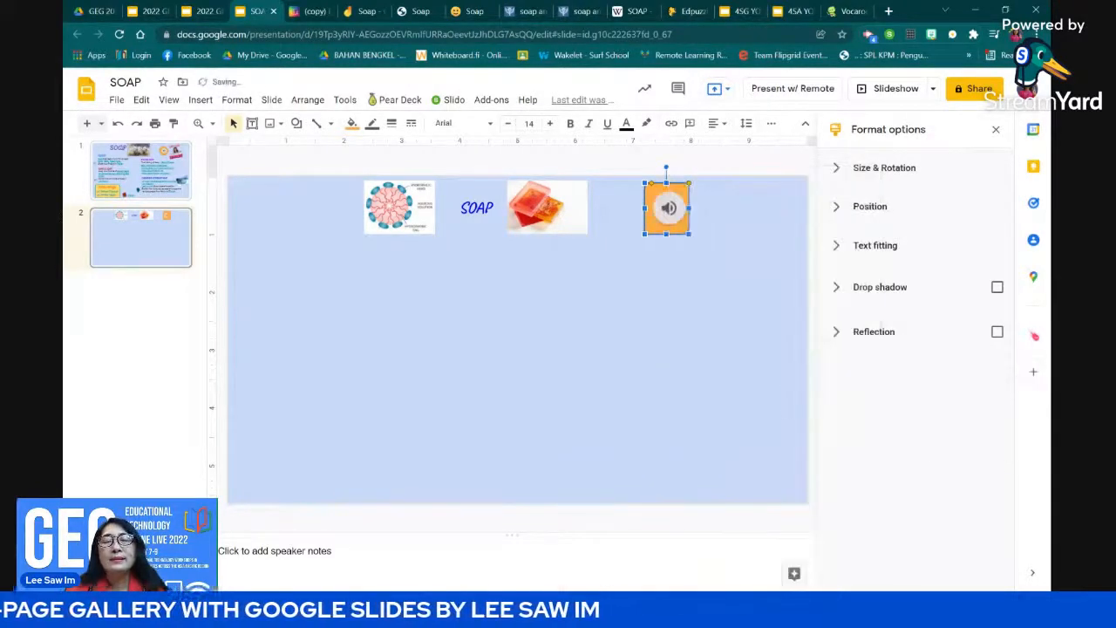
click(674, 323)
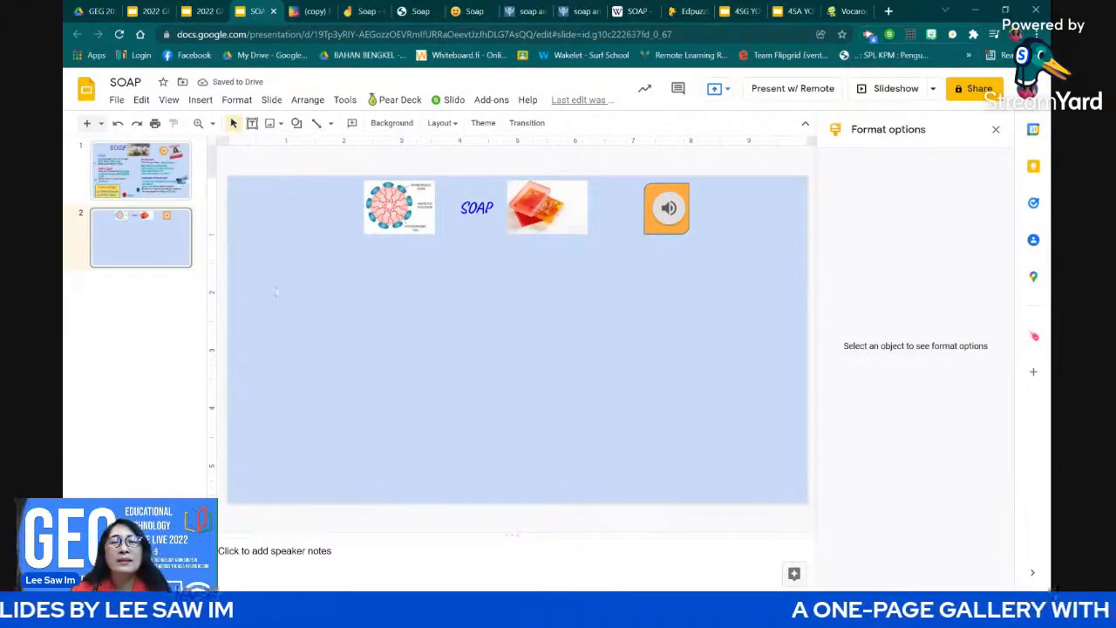
- Check slide 1, add the "We've got Chemistry" Bitmoji to slide 2, shrink it, and place it beside the orange audio shape
click(140, 172)
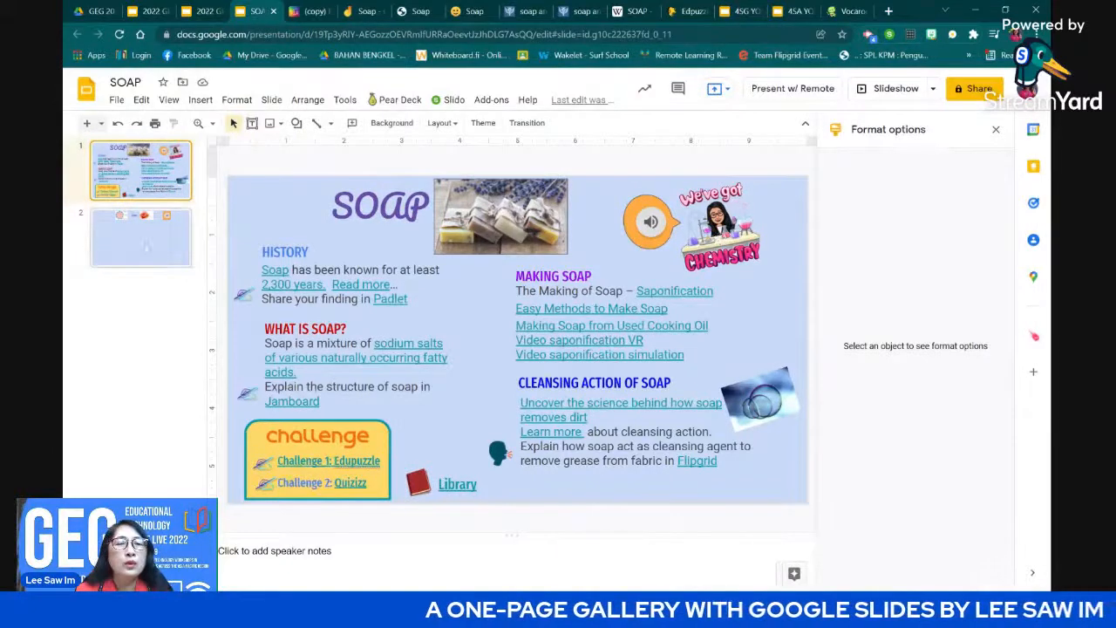
key(Down)
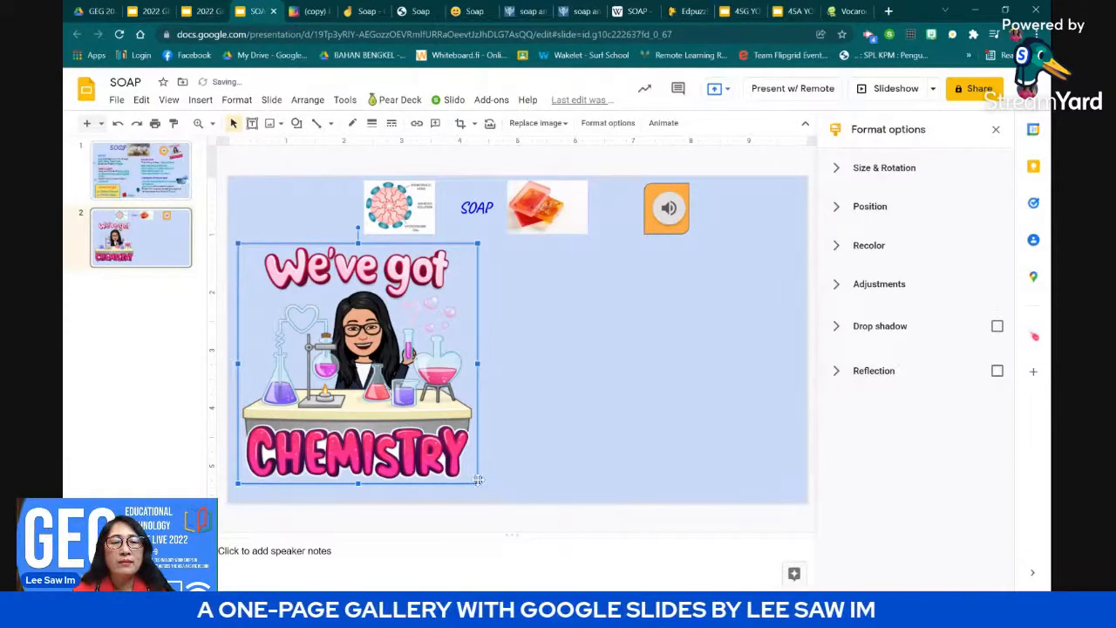
drag(314, 303, 777, 258)
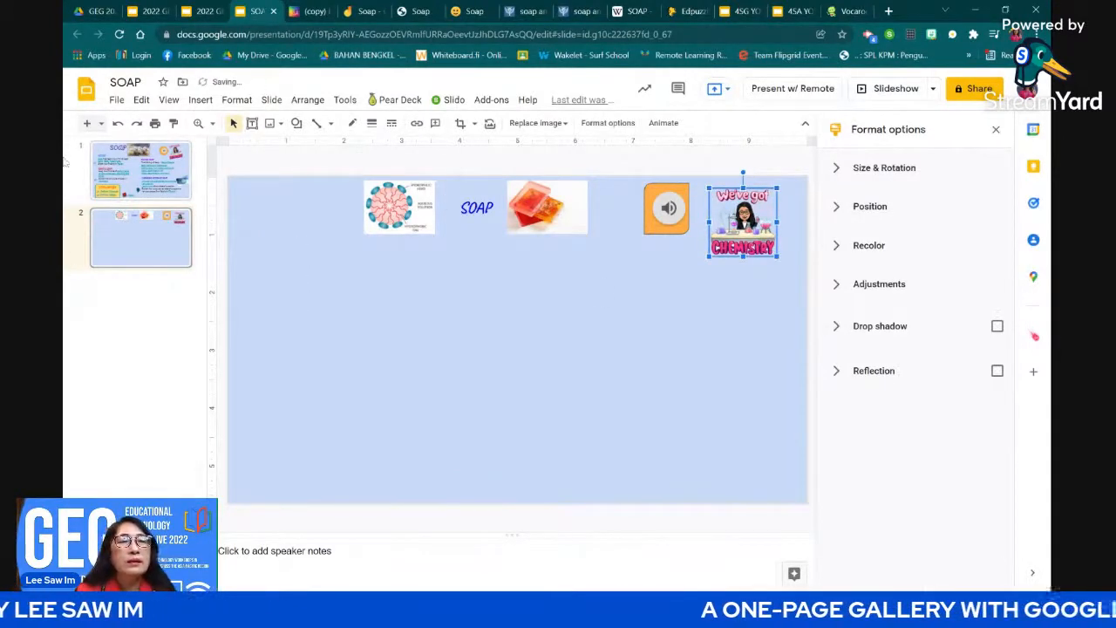
- Look at the HISTORY heading on slide 1 as a reference and return to slide 2
click(128, 195)
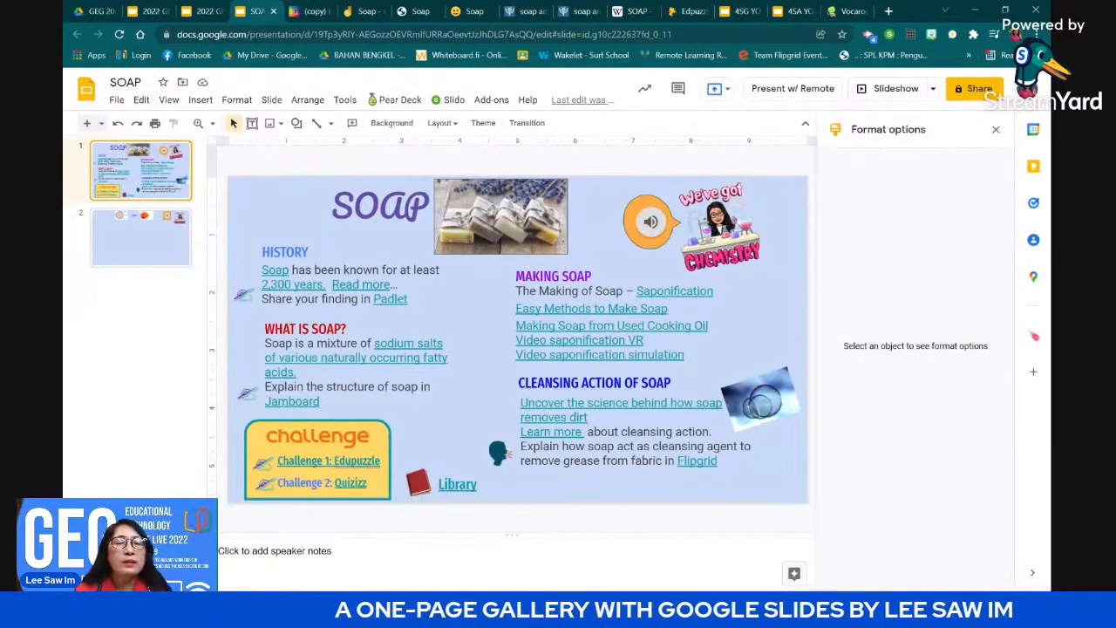
click(255, 250)
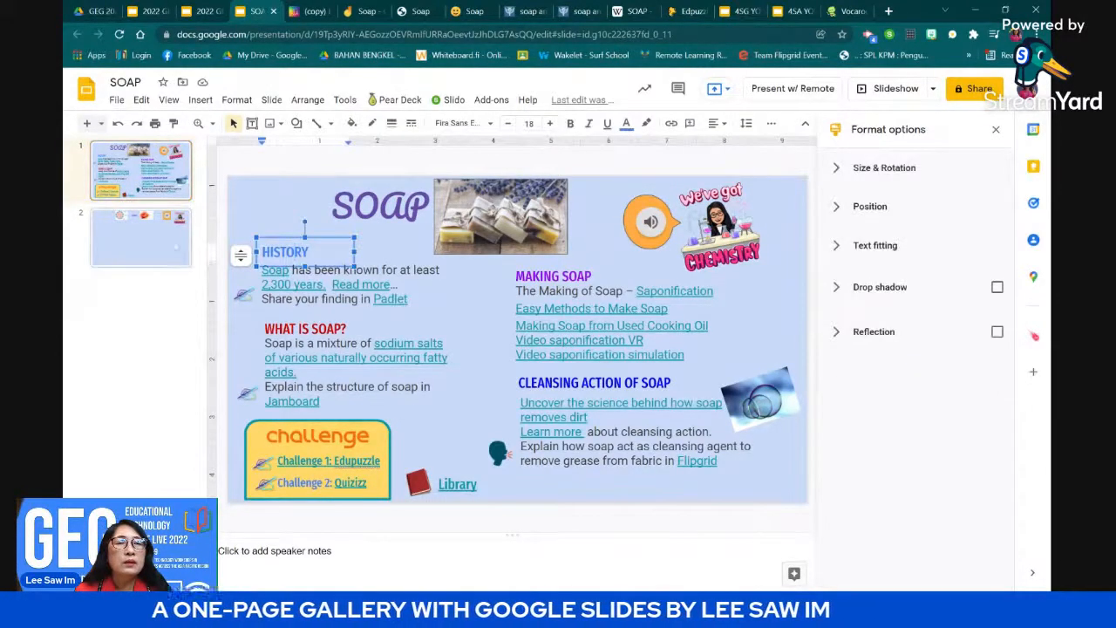
click(134, 245)
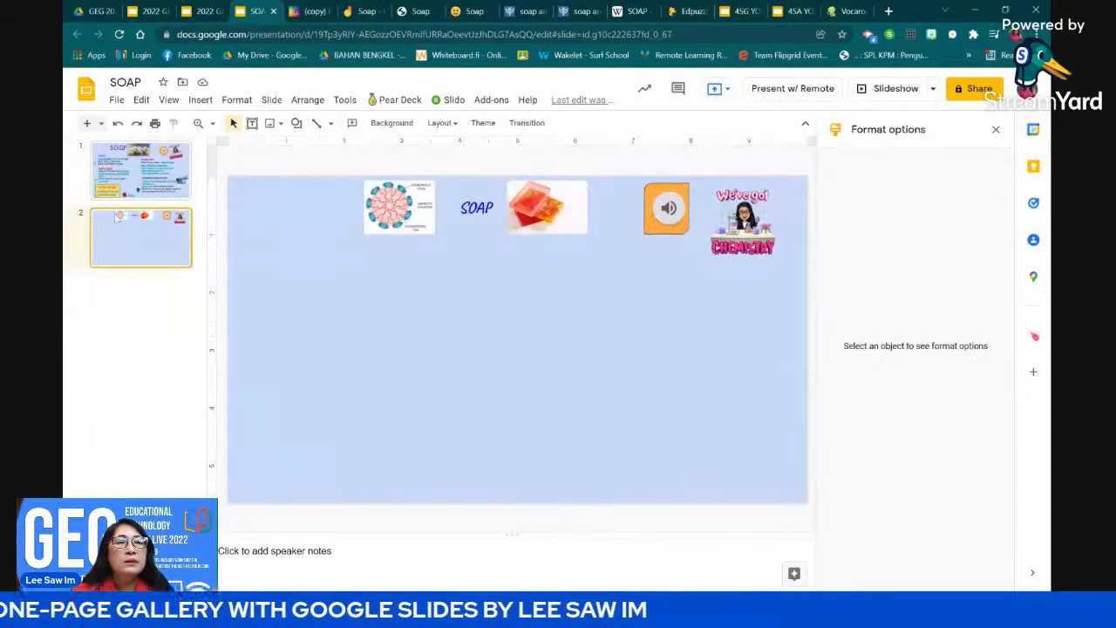
click(496, 220)
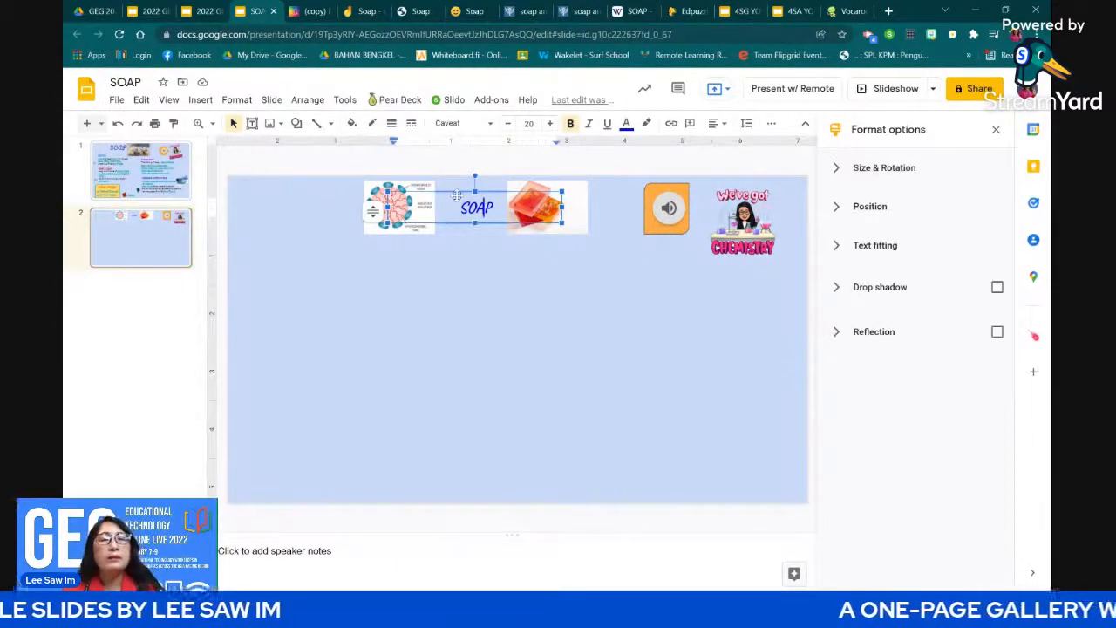
click(361, 307)
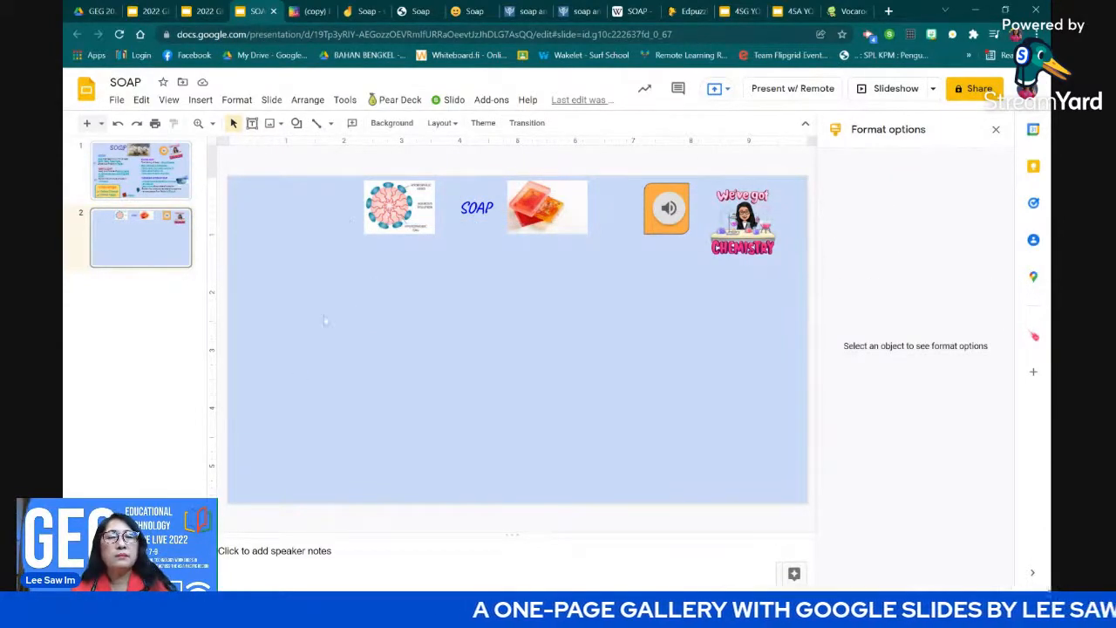
text(https://sdk.bitmoji.com/render/panel/0dd712e6-3f82-4e95-af3c-2830d0e1dd6d-68a2354c-be0f-4126-8bca-eae149362f94-v1.png?transparent=1&palette=1)
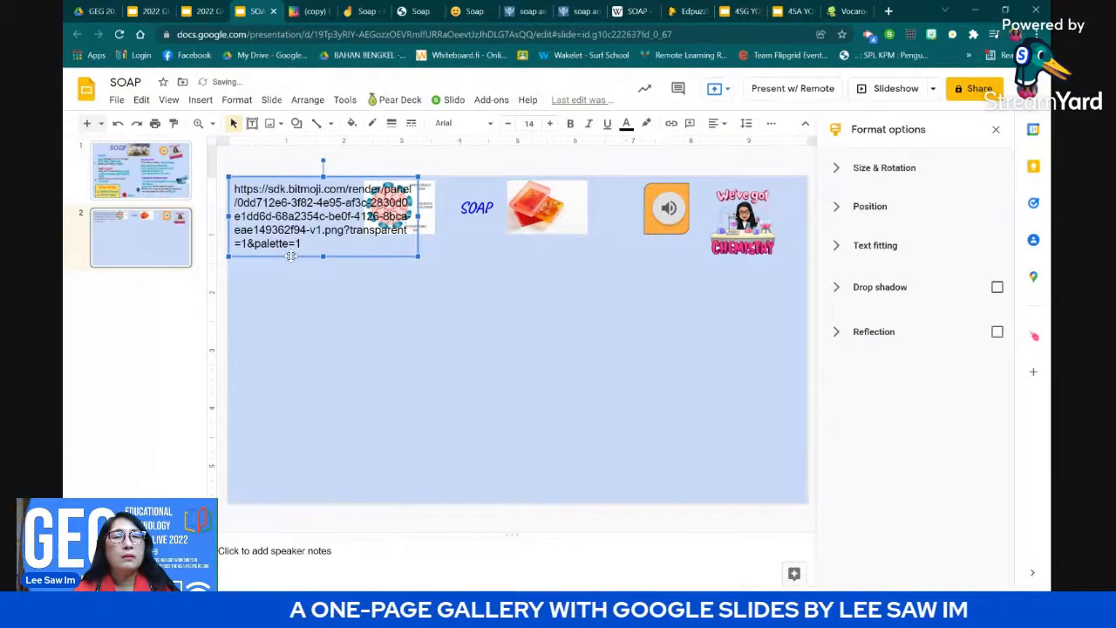
key(Delete)
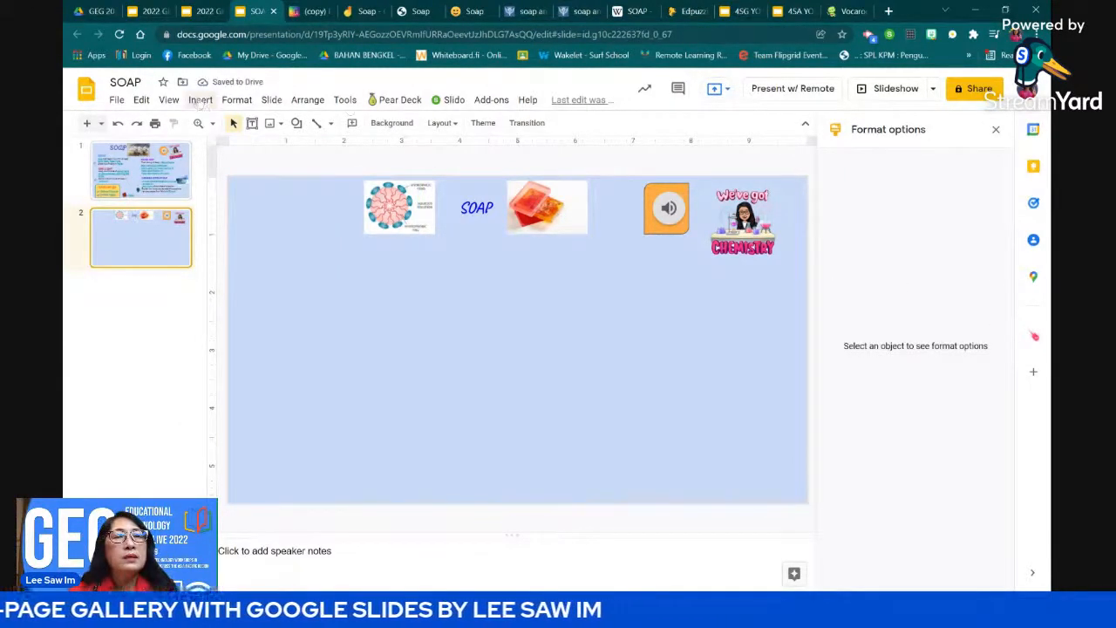
- Insert a small text box reading HISTORY on slide 2, below and left of the soap molecule picture, and select its text
click(199, 100)
click(225, 144)
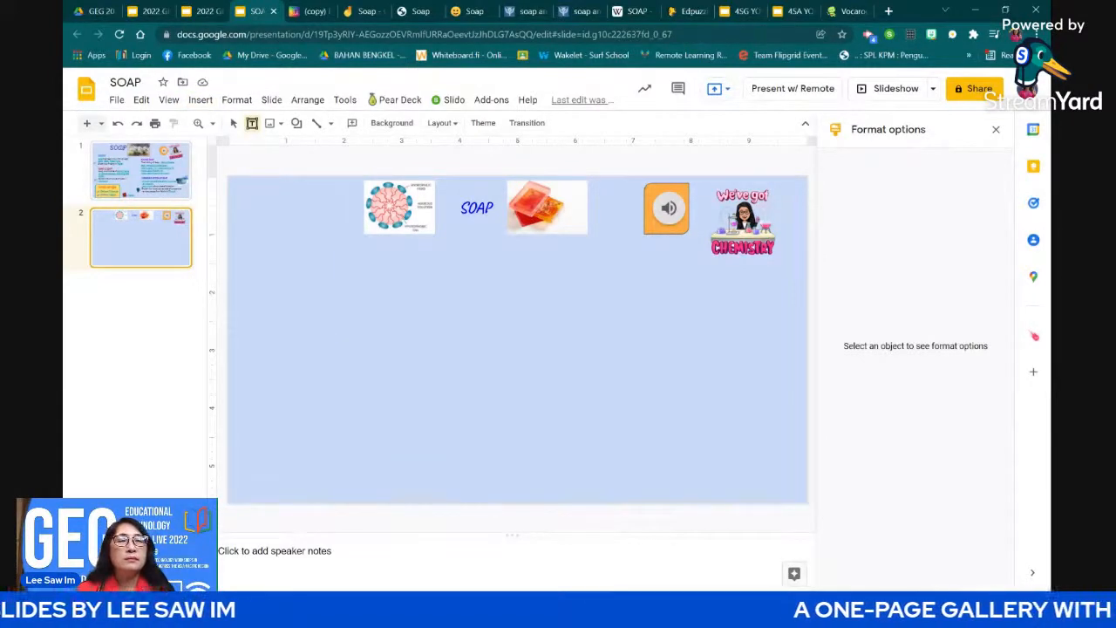
drag(267, 260, 366, 282)
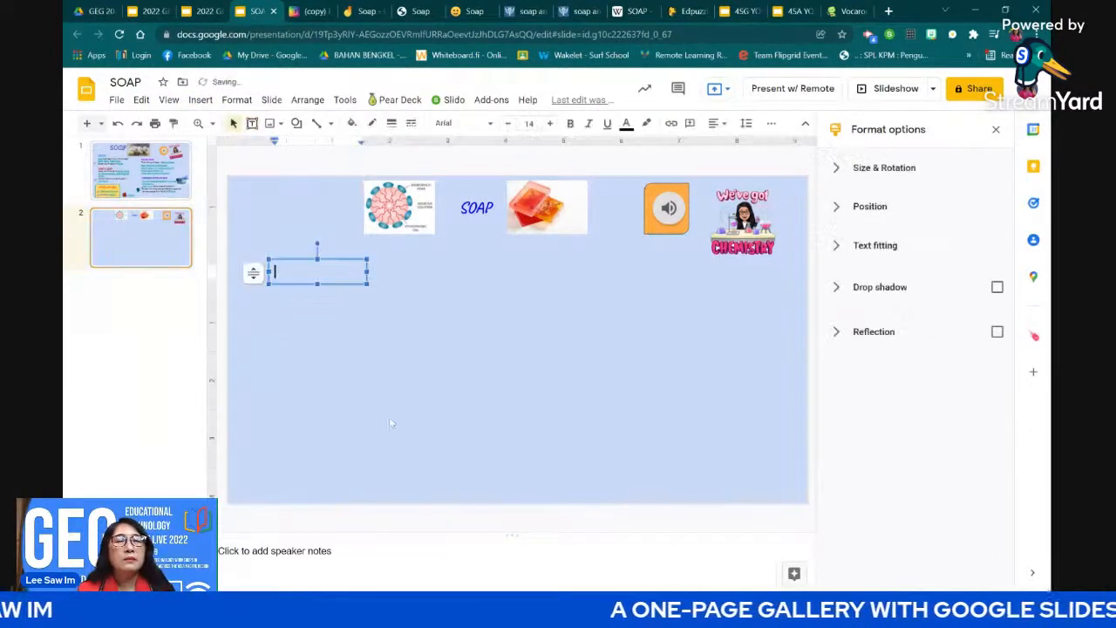
text(HISTORY)
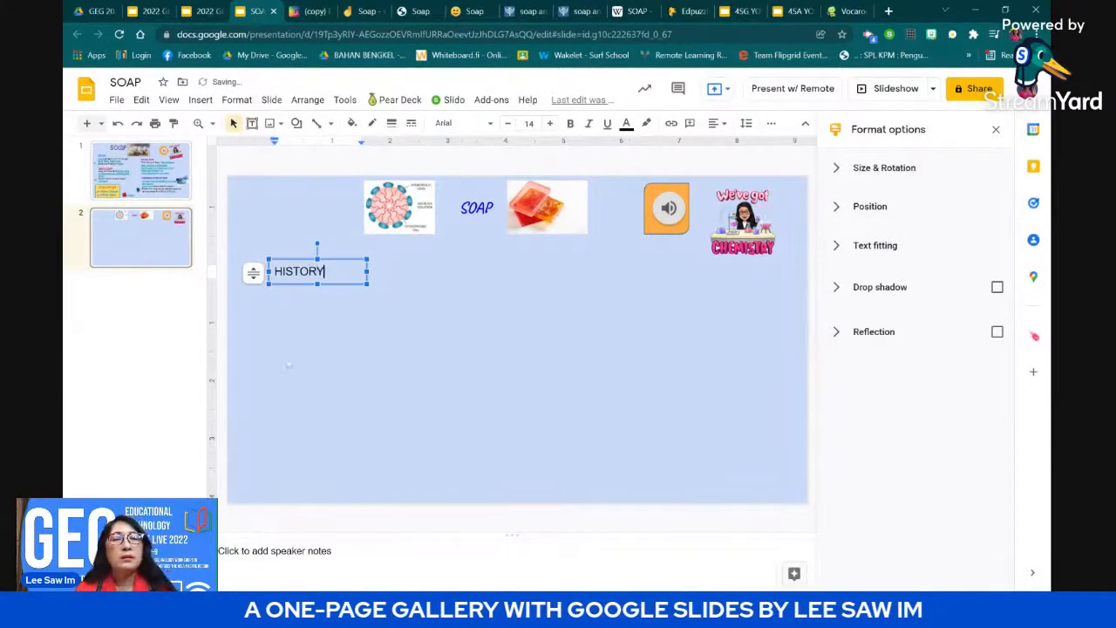
double_click(319, 271)
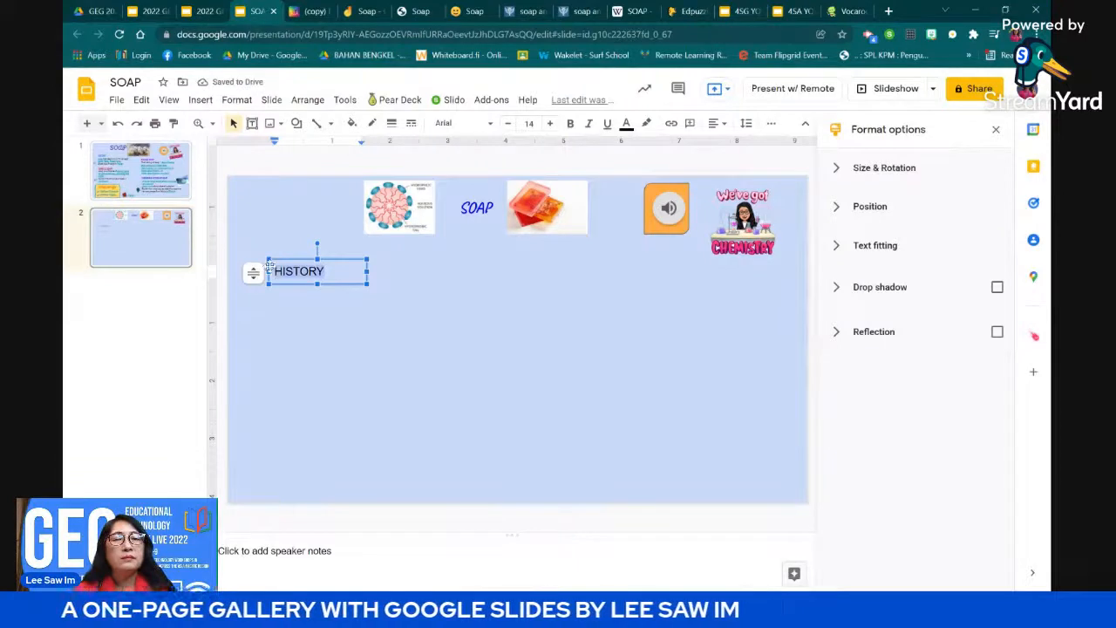